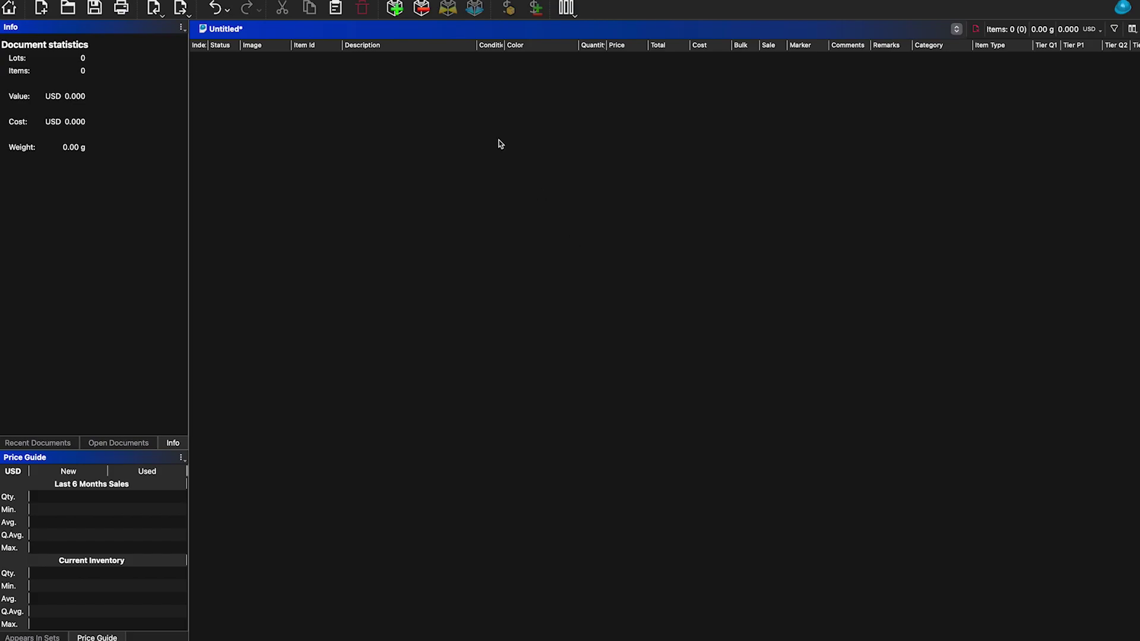
Step: Bring up Add Items for the Untitled document and keep the item type on Part
click(396, 10)
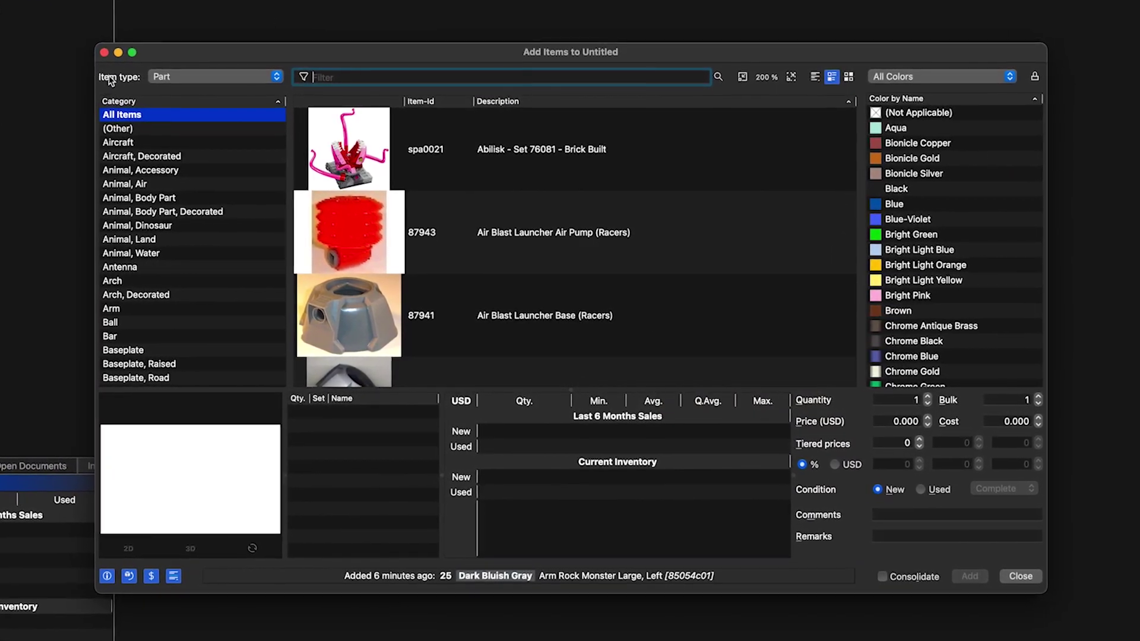
click(178, 81)
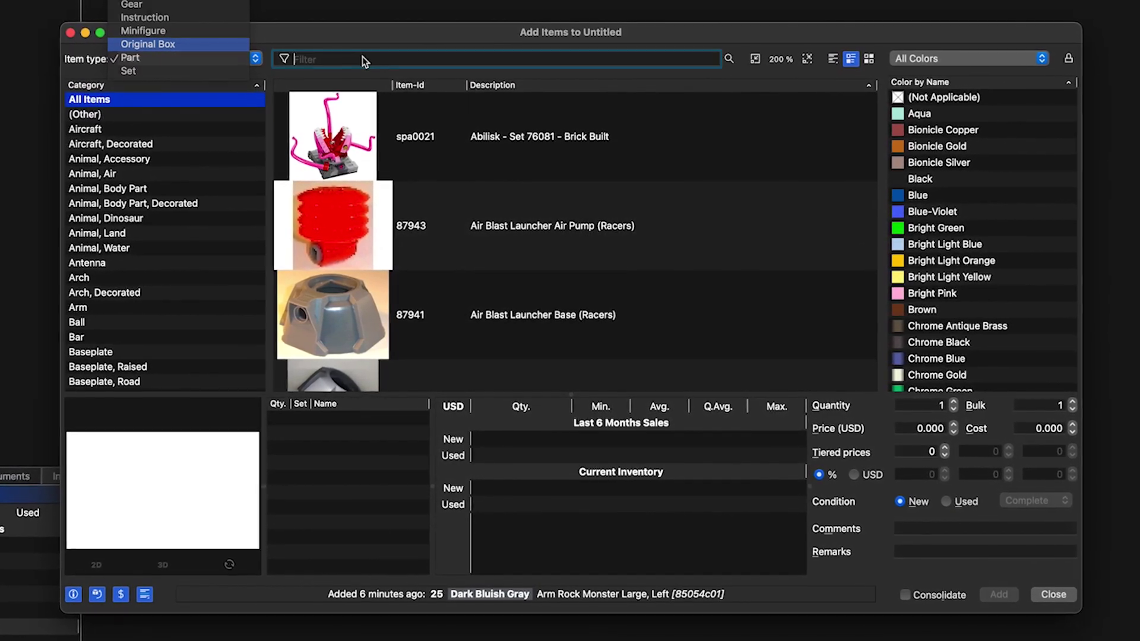
click(363, 57)
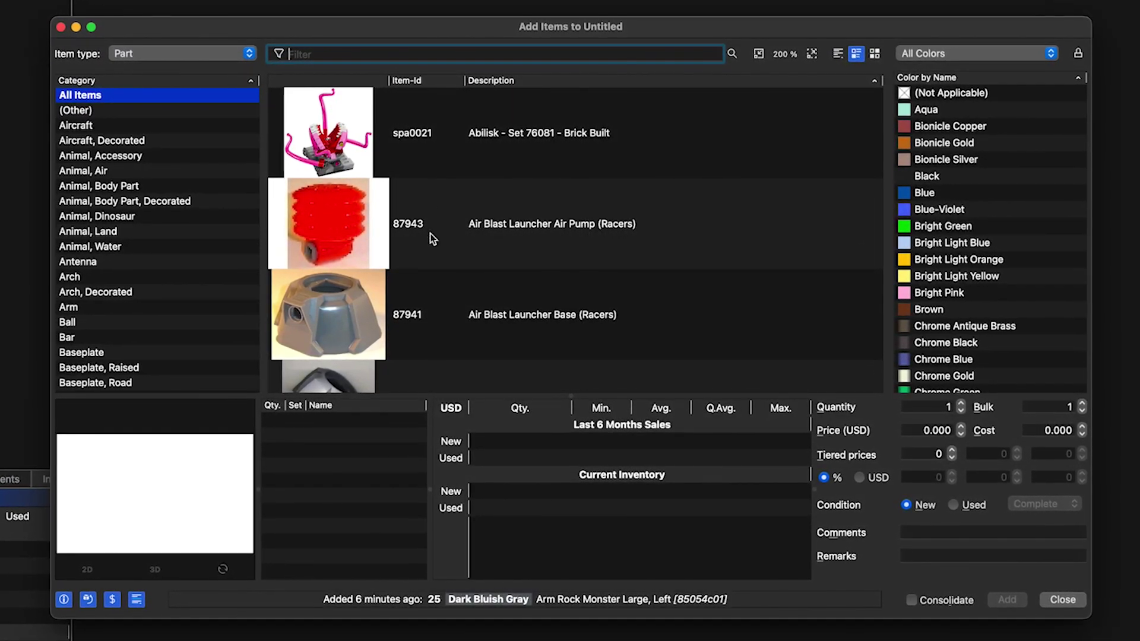
click(197, 53)
click(243, 42)
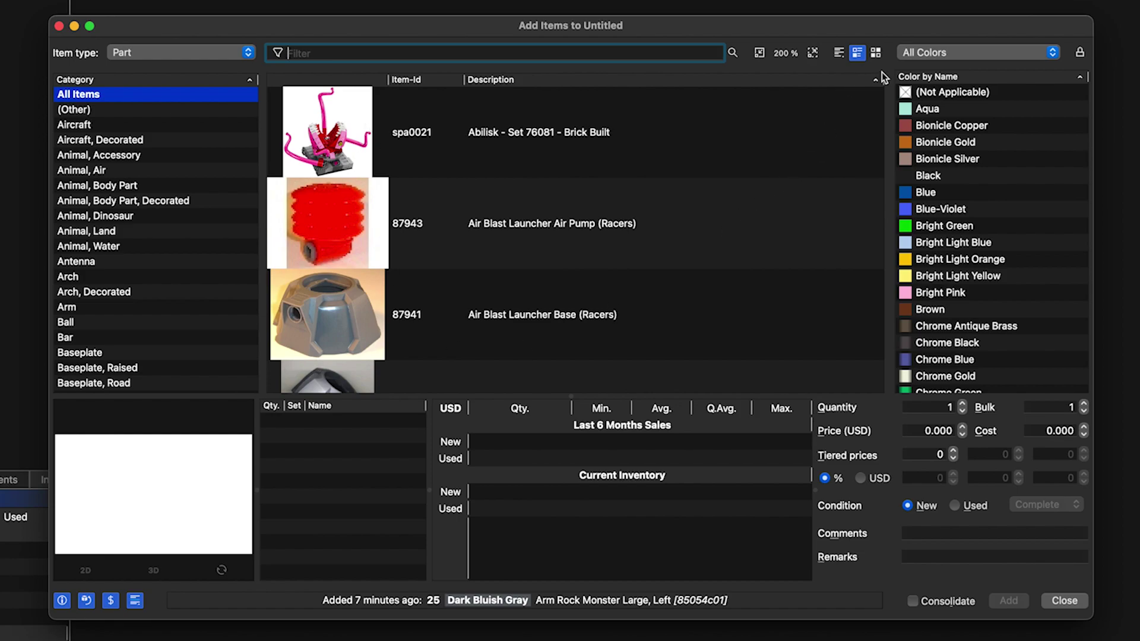
click(838, 55)
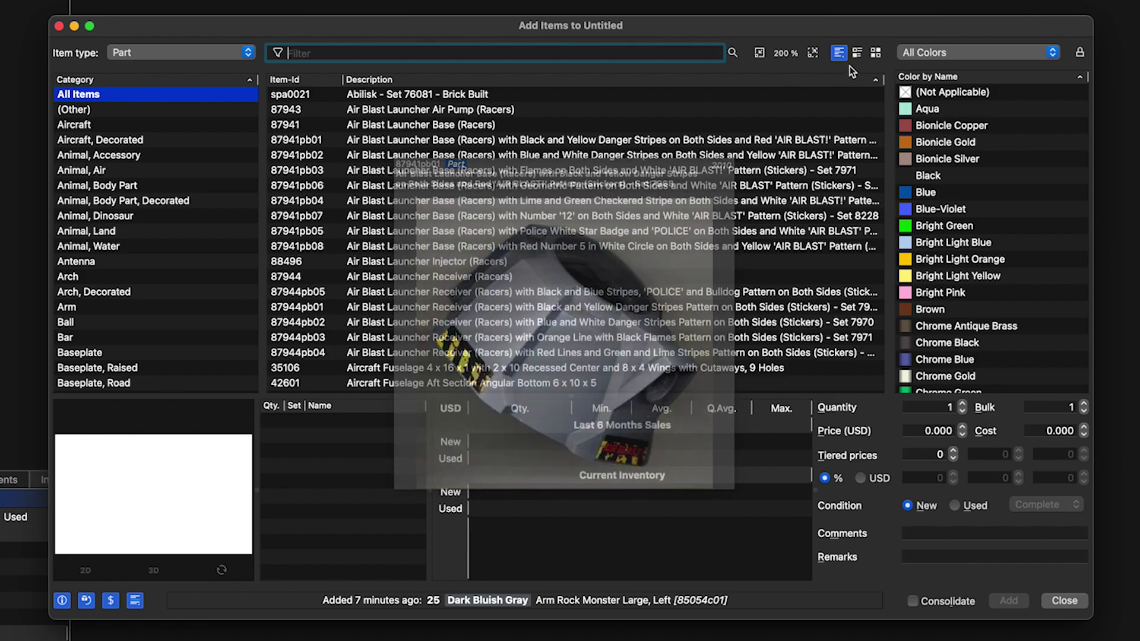
click(855, 56)
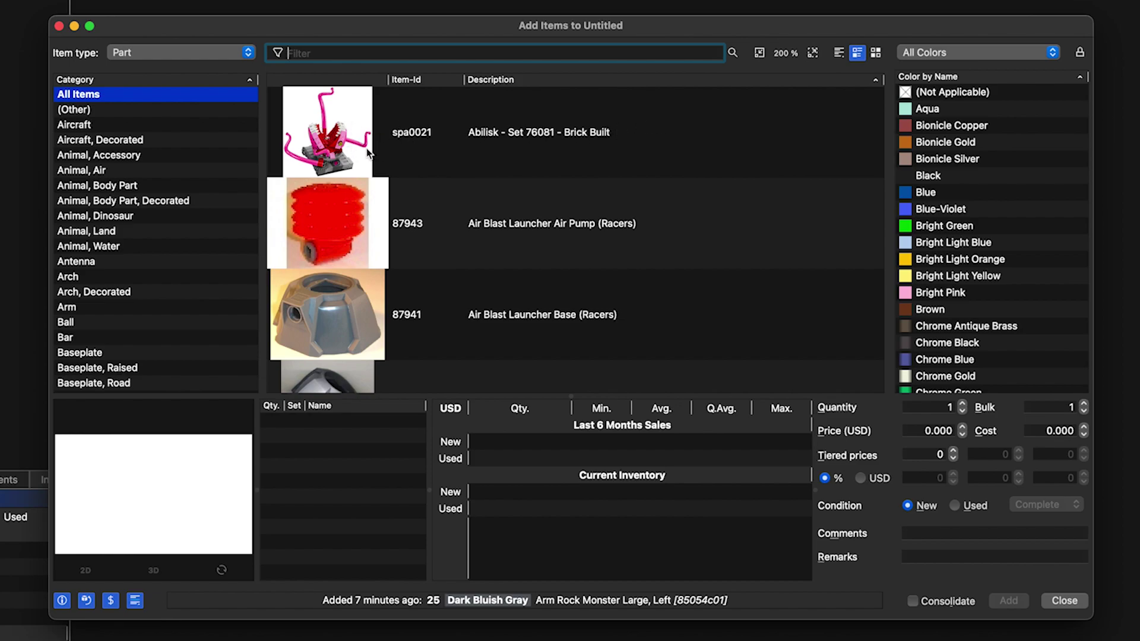
click(881, 56)
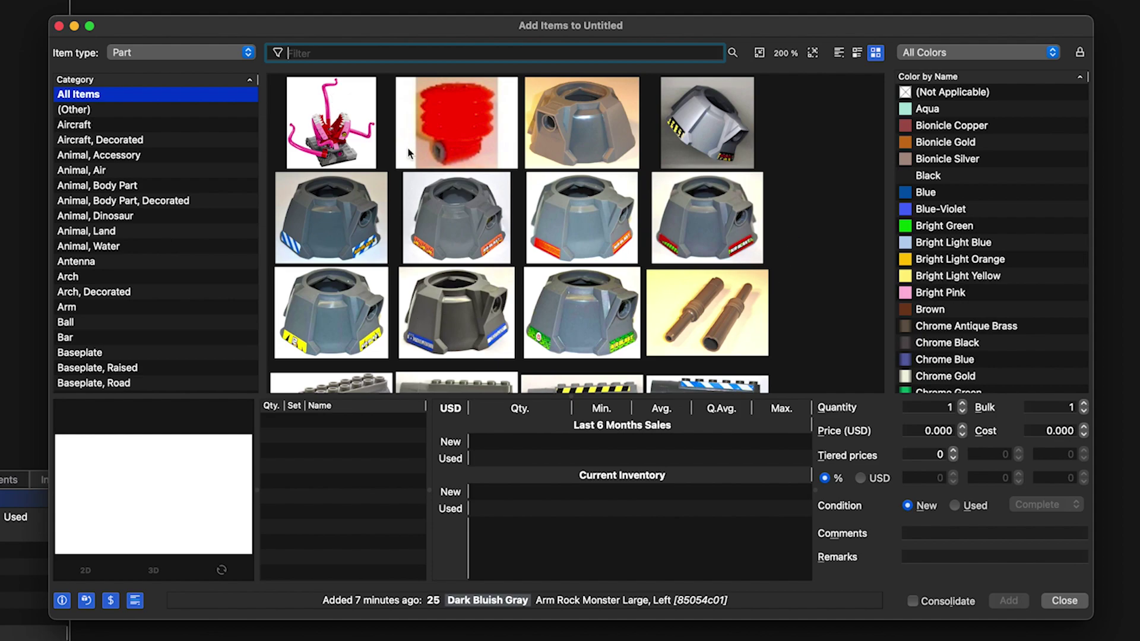
mouse_move(565, 196)
click(761, 53)
click(761, 53)
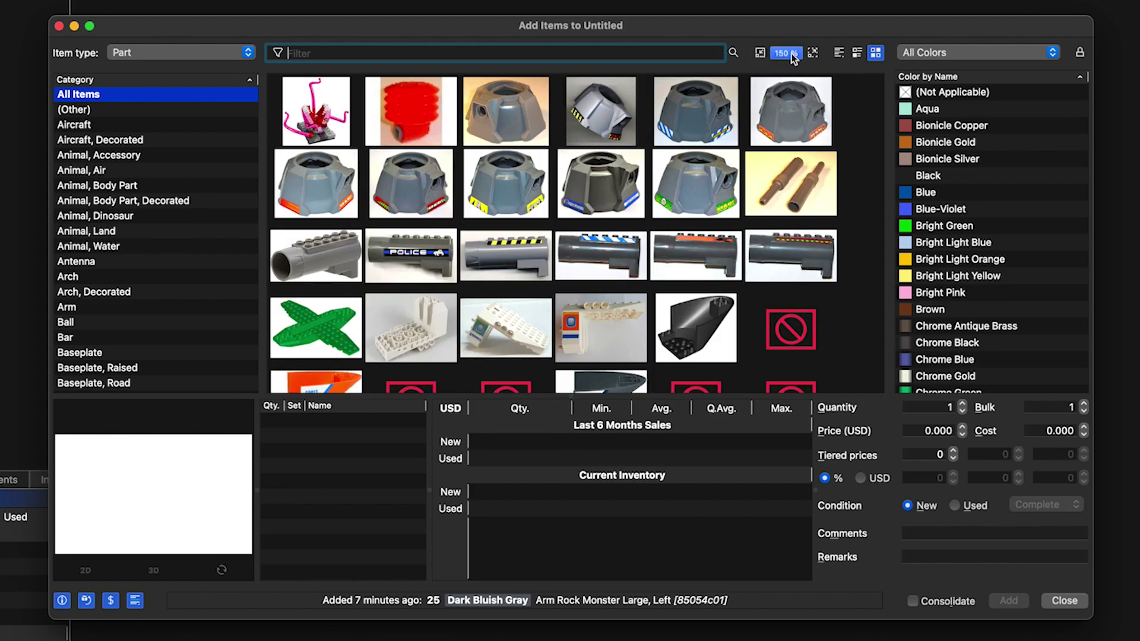
click(813, 53)
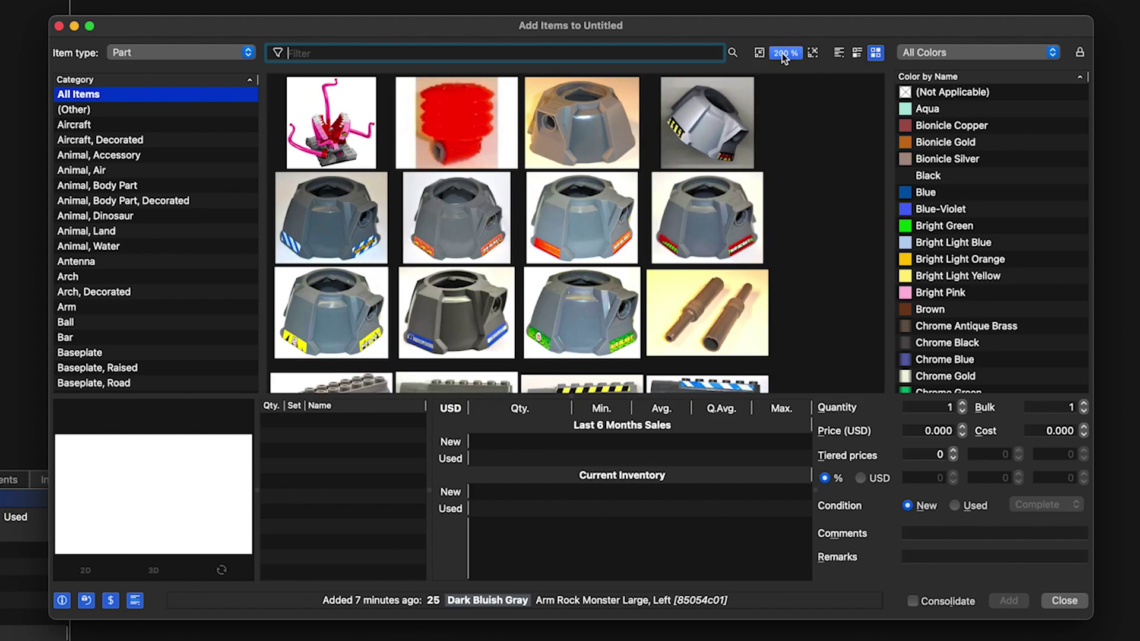
click(760, 53)
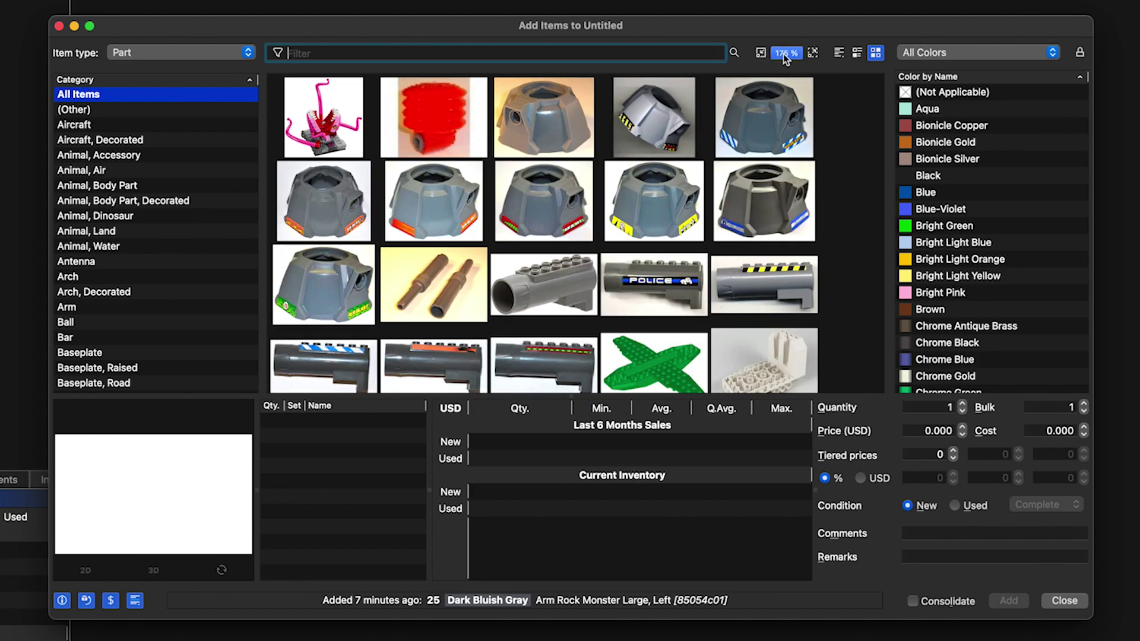
click(760, 54)
click(760, 53)
click(761, 53)
click(761, 53)
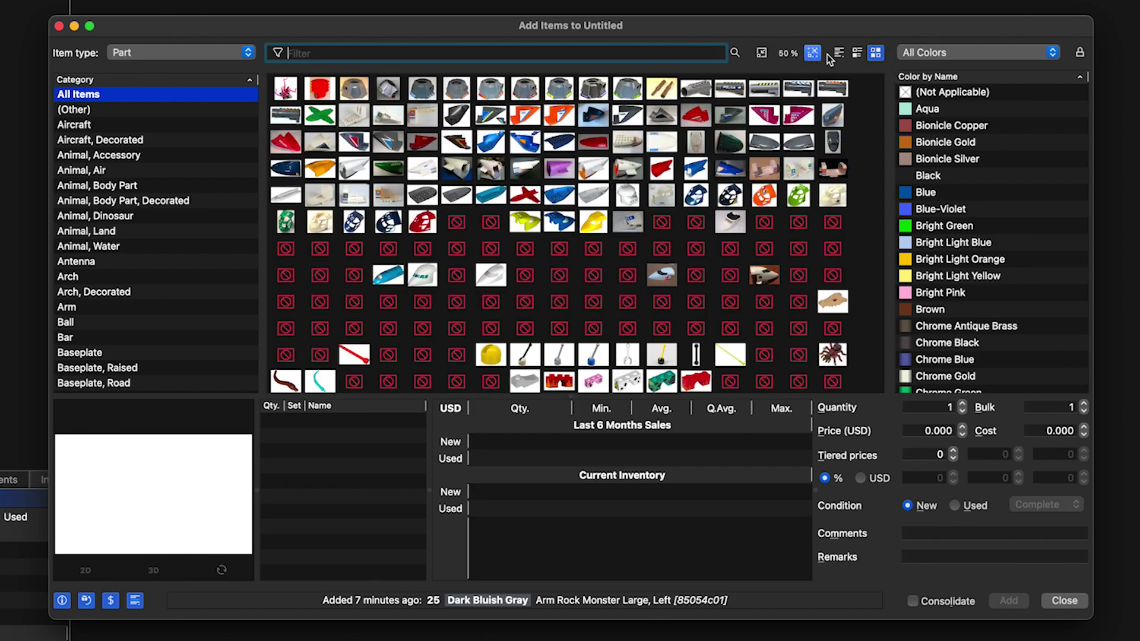
click(855, 54)
click(818, 53)
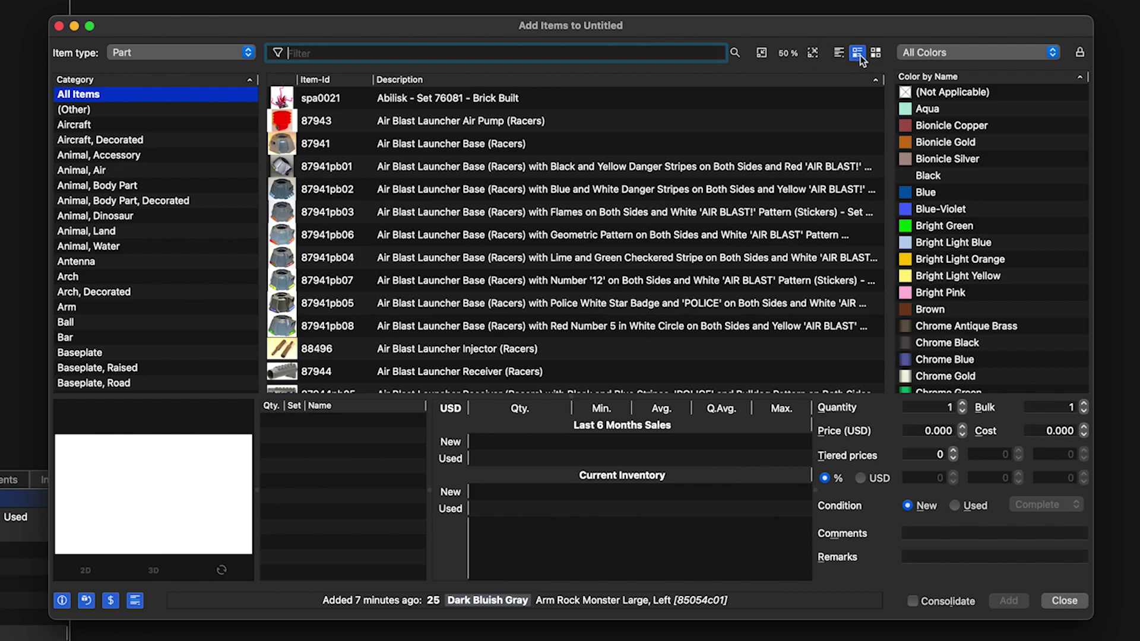
click(812, 54)
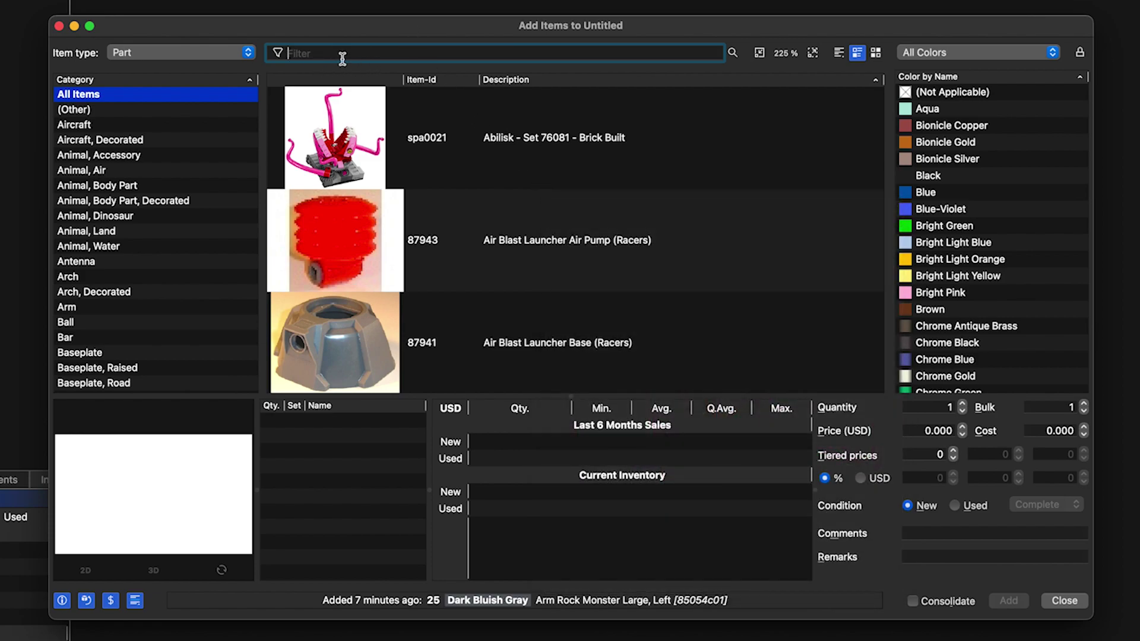
Step: Enlarge the part thumbnails to 225 % and scroll the catalog down and back up
mouse_move(351, 56)
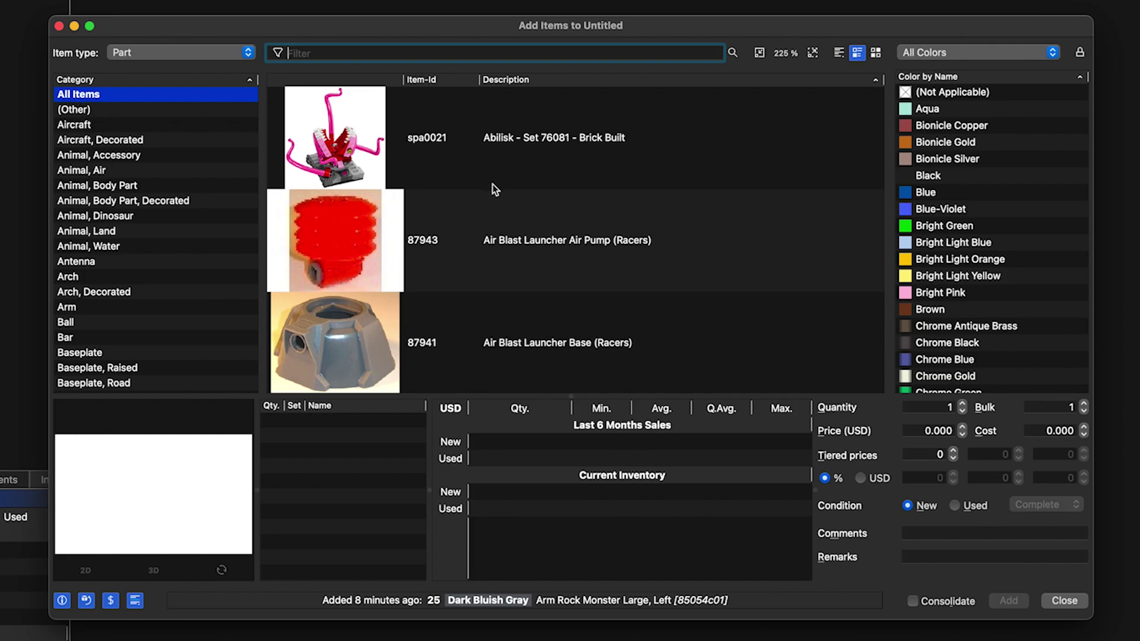
scroll(590, 181, down, 15)
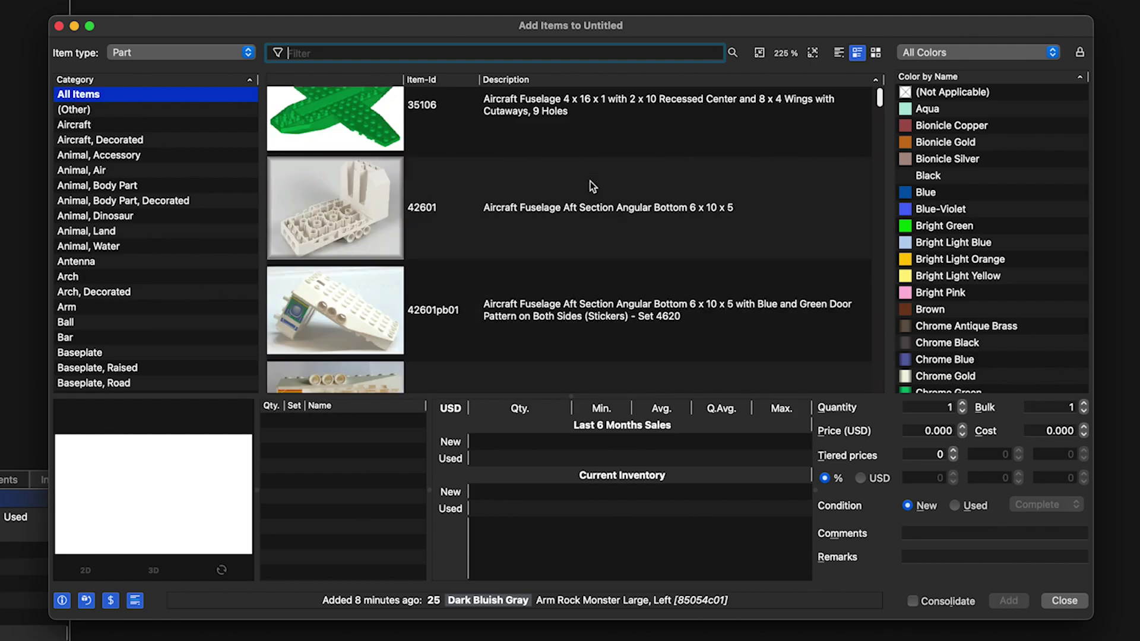
scroll(590, 180, up, 15)
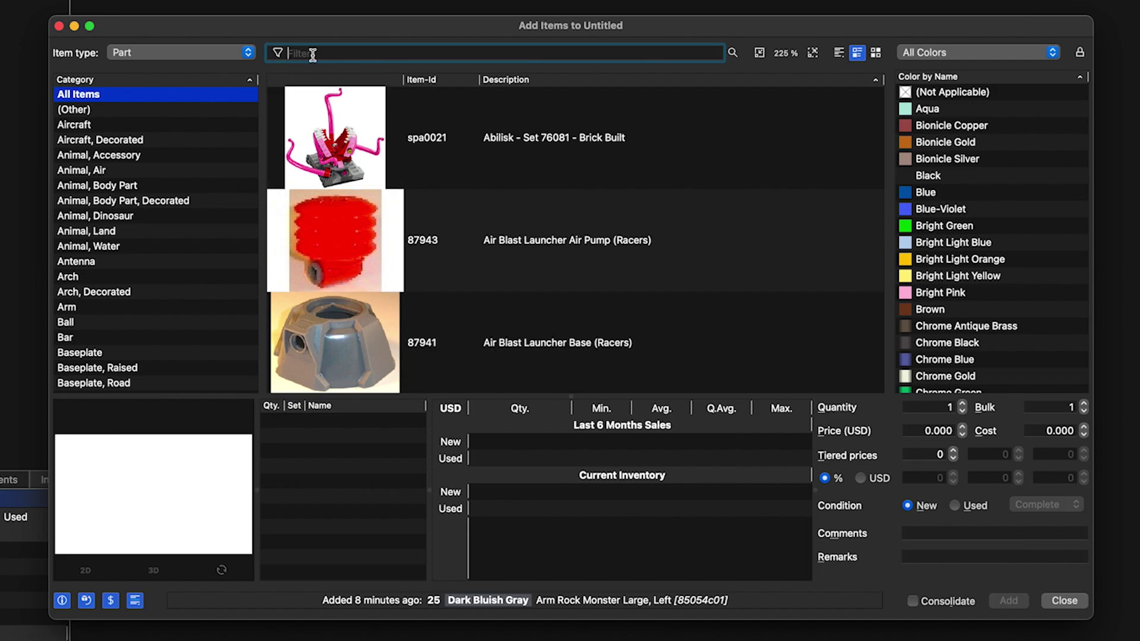
mouse_move(312, 55)
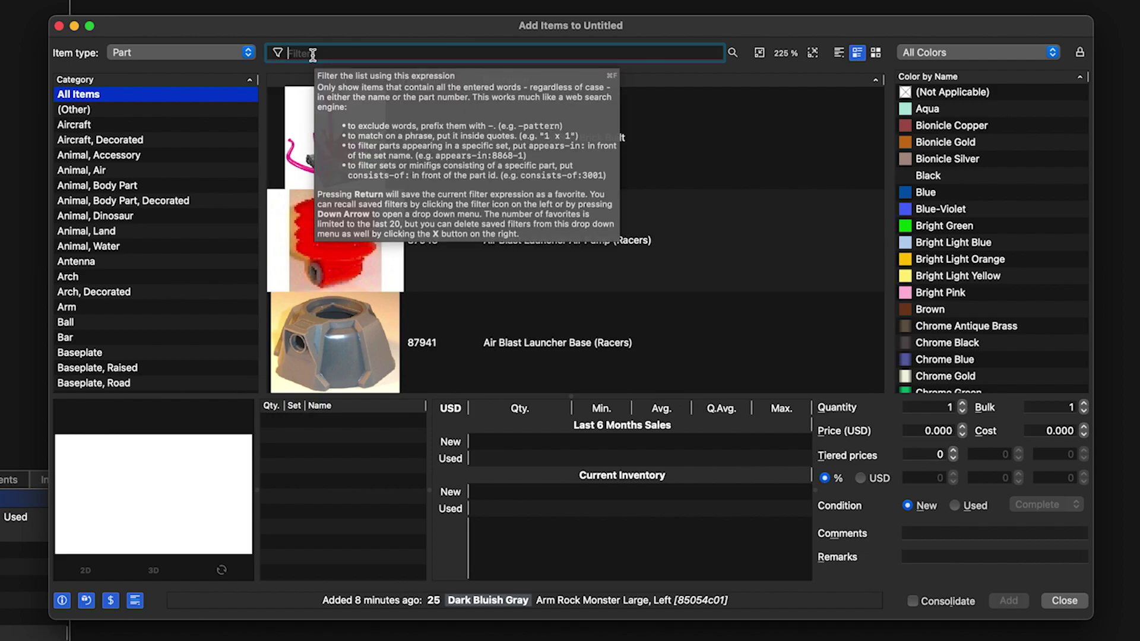
Step: Filter the parts catalog with '-pat -stick' to exclude patterned and stickered parts
text(-pat)
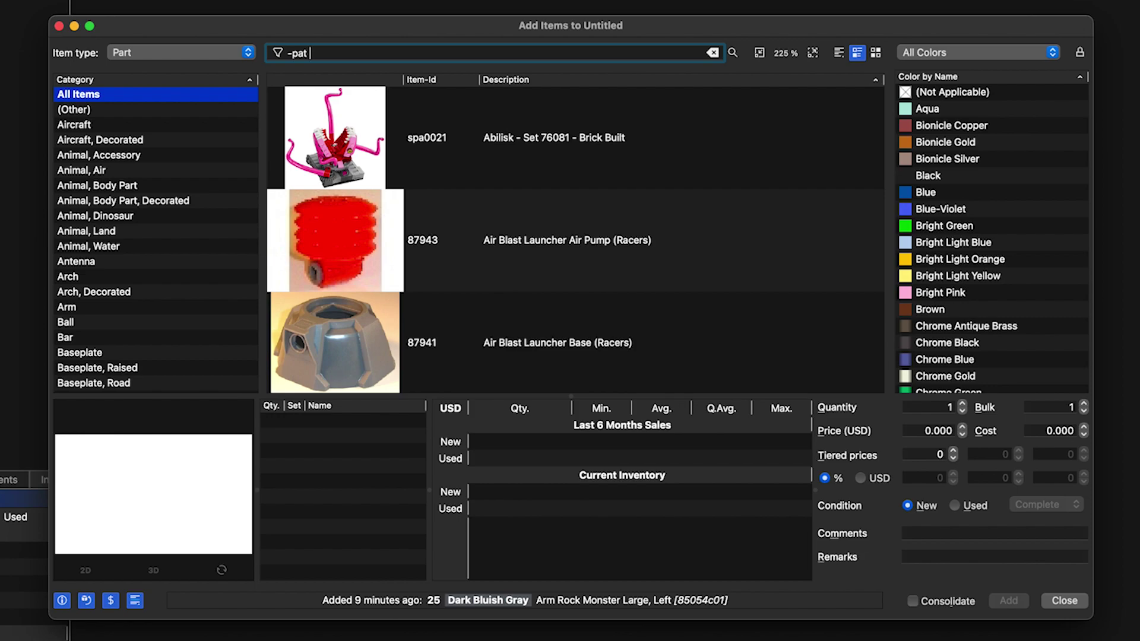
text(-stick)
mouse_move(566, 251)
mouse_move(512, 262)
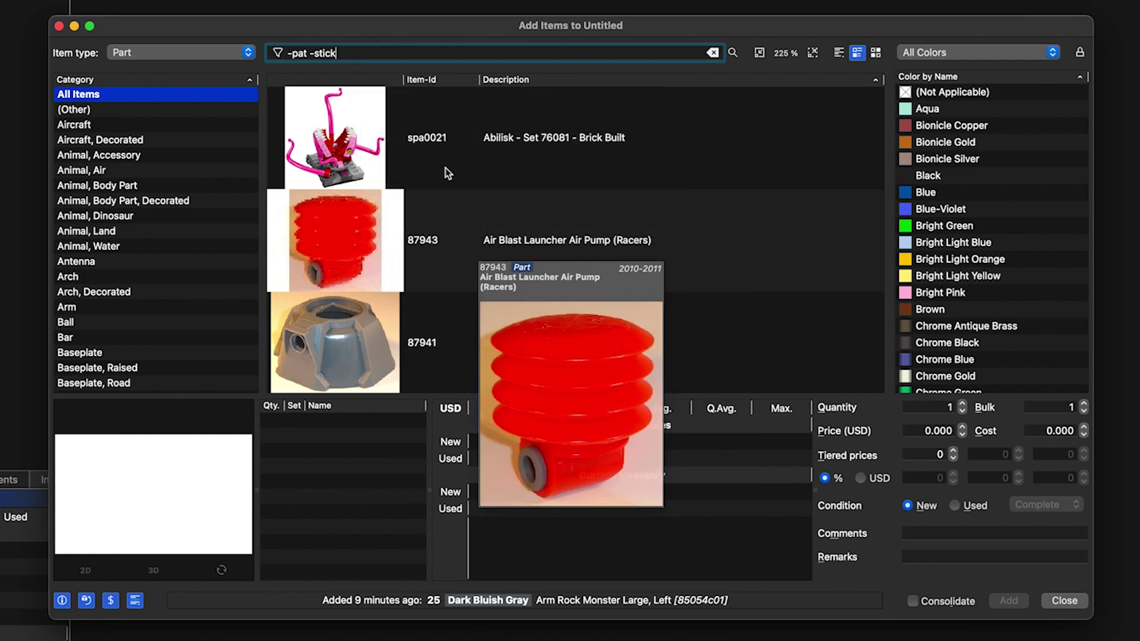
key(super+a)
Step: Try filtering the catalog by 'air launcher', then clear the filter text
text(air)
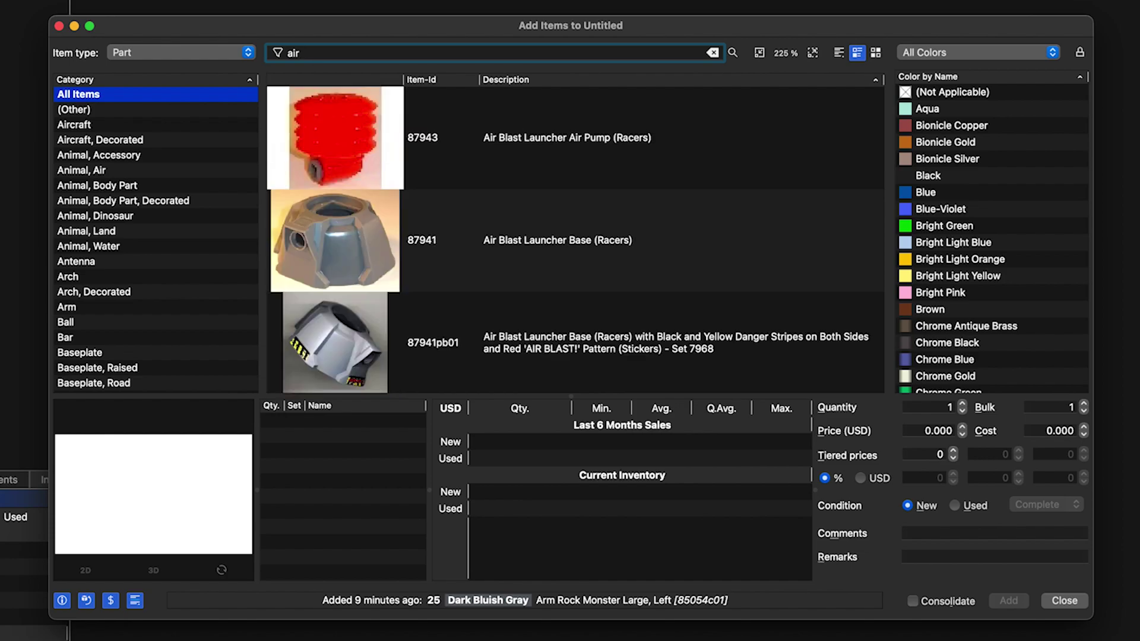
text( launcher)
double_click(377, 51)
triple_click(377, 53)
key(BackSpace)
Step: Filter by '-pat -stick rock' and scroll through the matching rock parts
text(-pat)
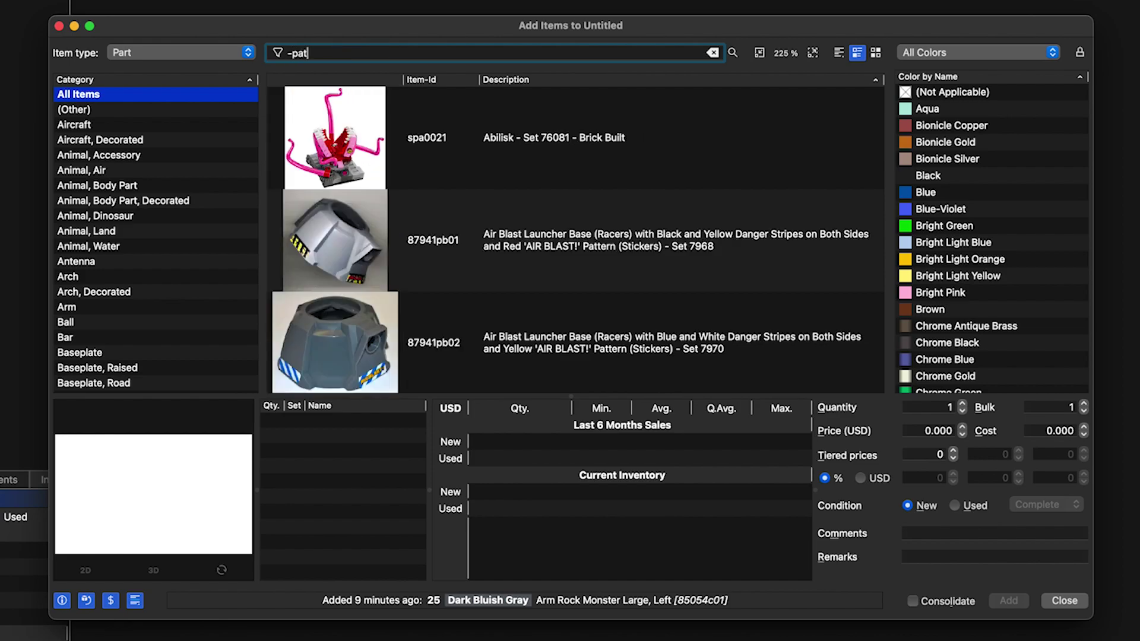
text( -stick)
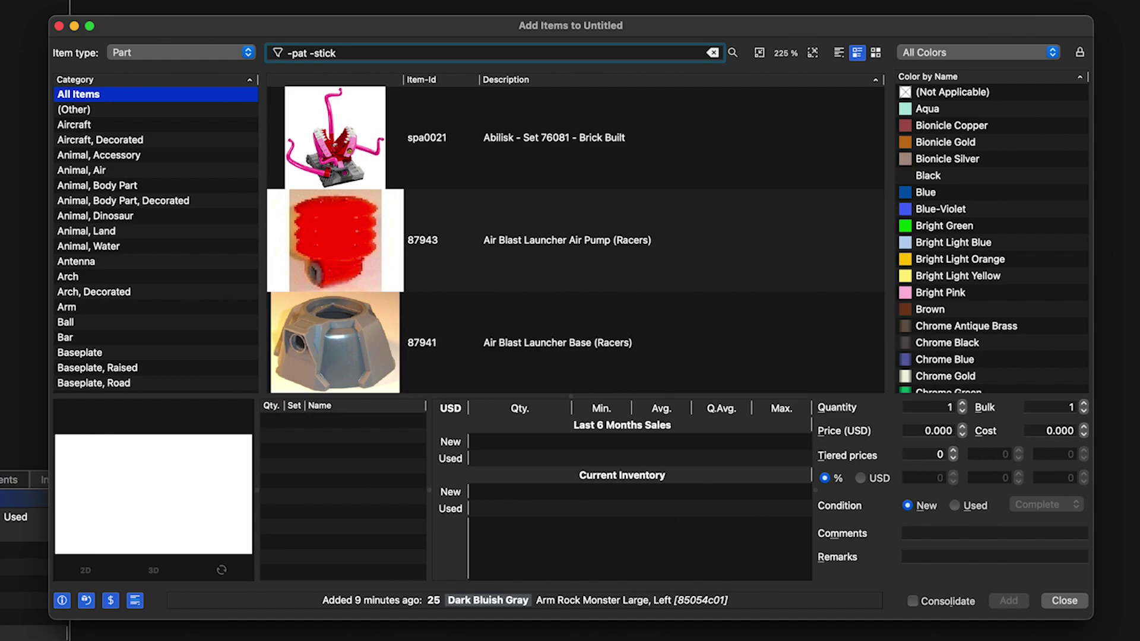
text( rock)
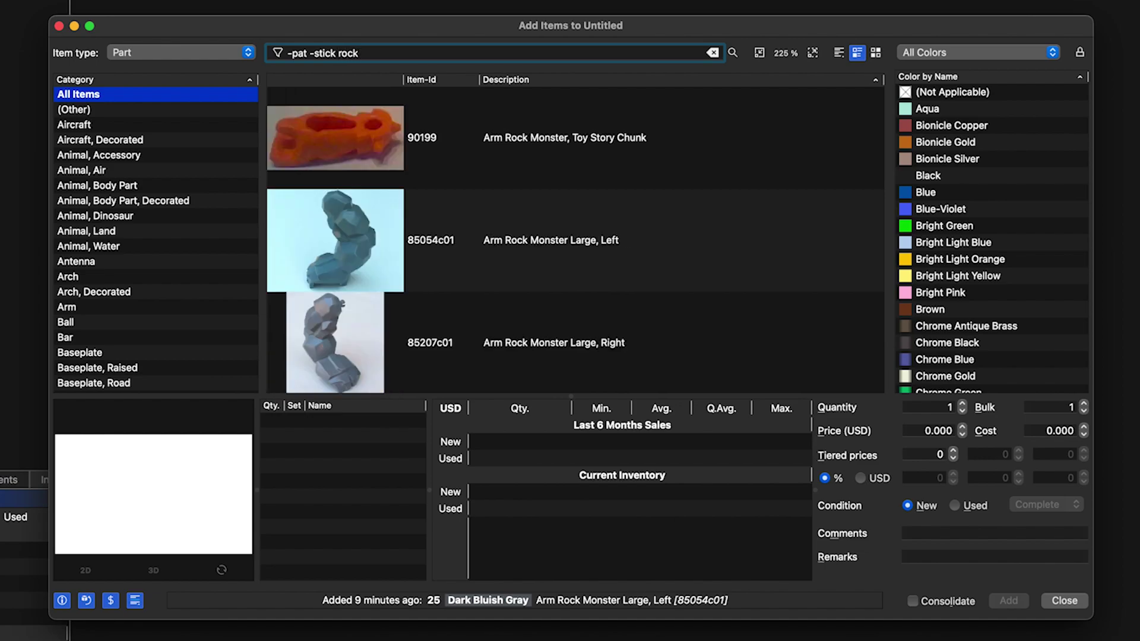
scroll(747, 213, down, 15)
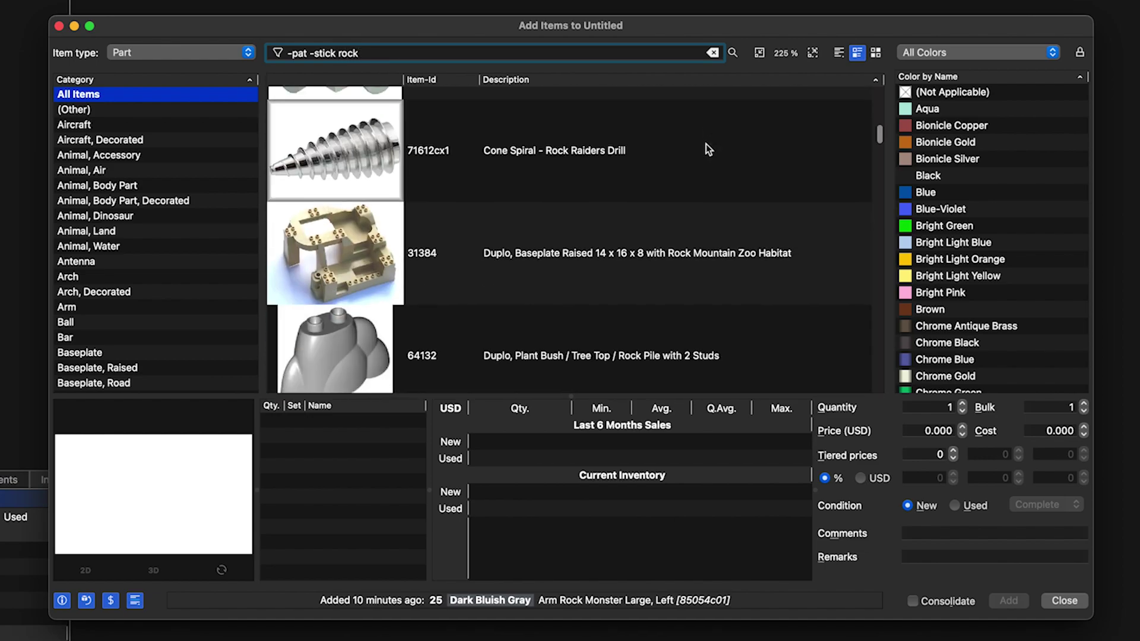
scroll(855, 142, down, 5)
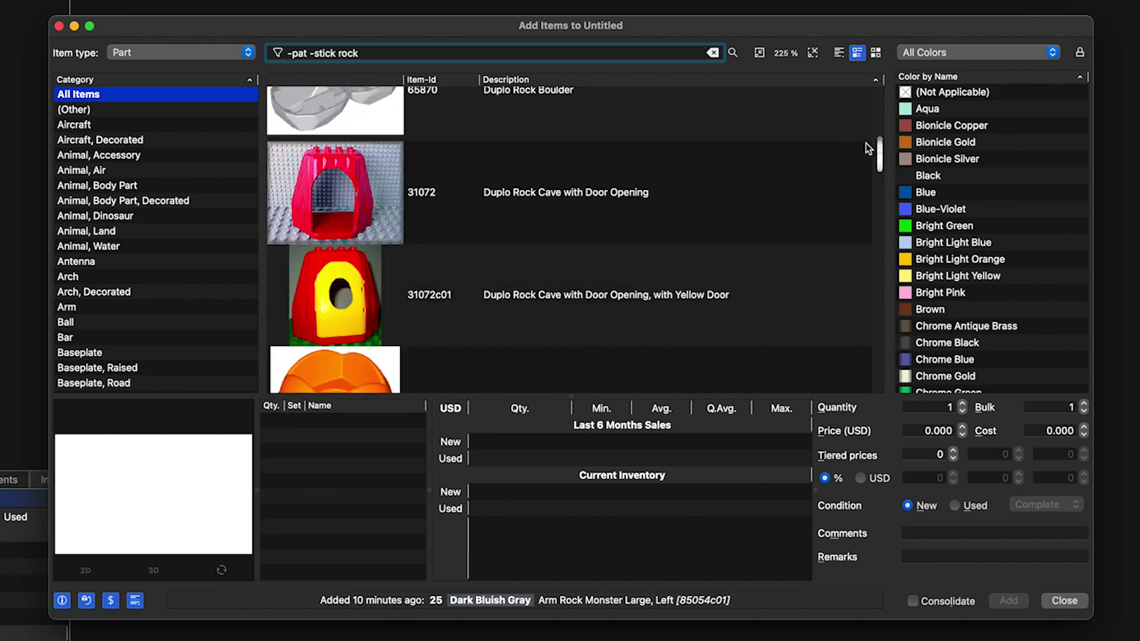
scroll(797, 176, down, 10)
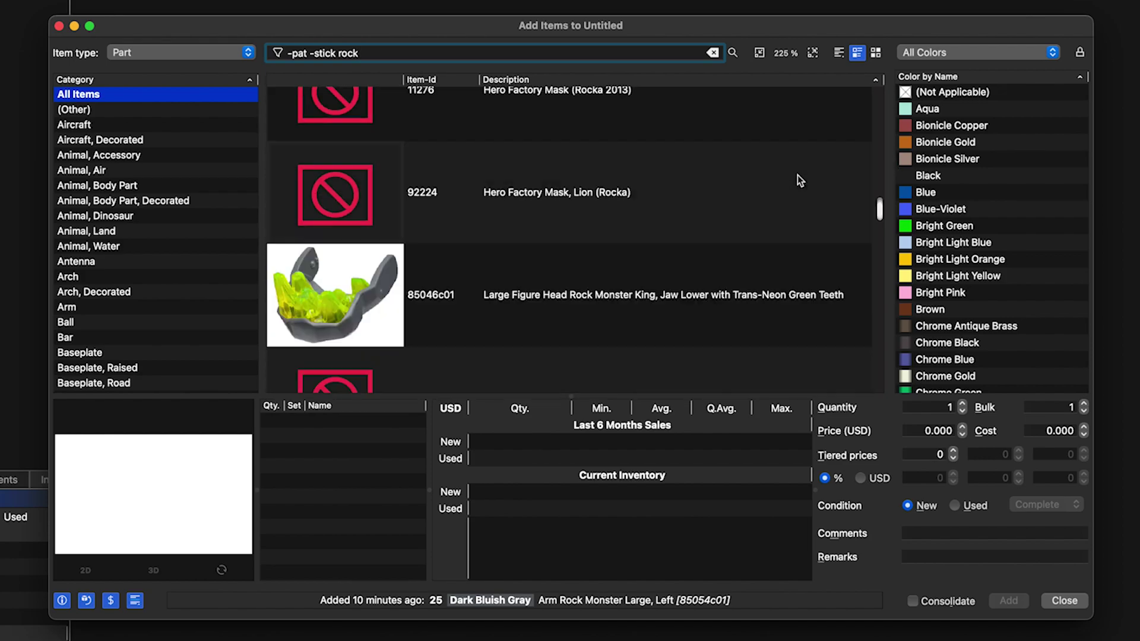
scroll(797, 176, down, 2)
scroll(797, 176, up, 20)
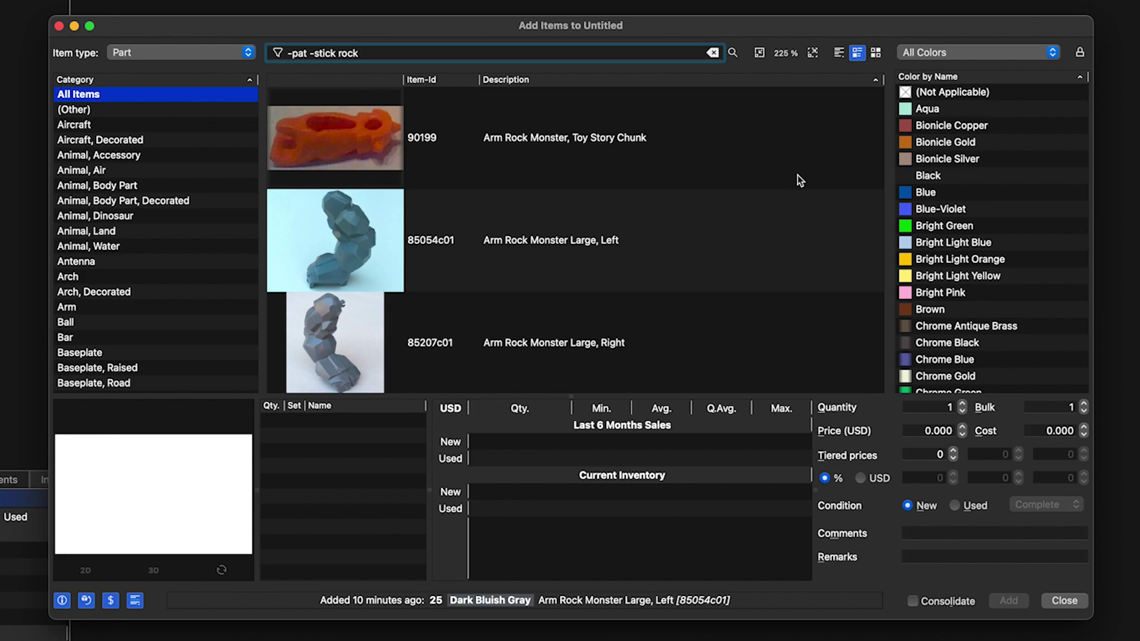
Step: Open the colour list, keeping All Colors at first, then pick Blue
click(954, 54)
click(865, 28)
click(979, 55)
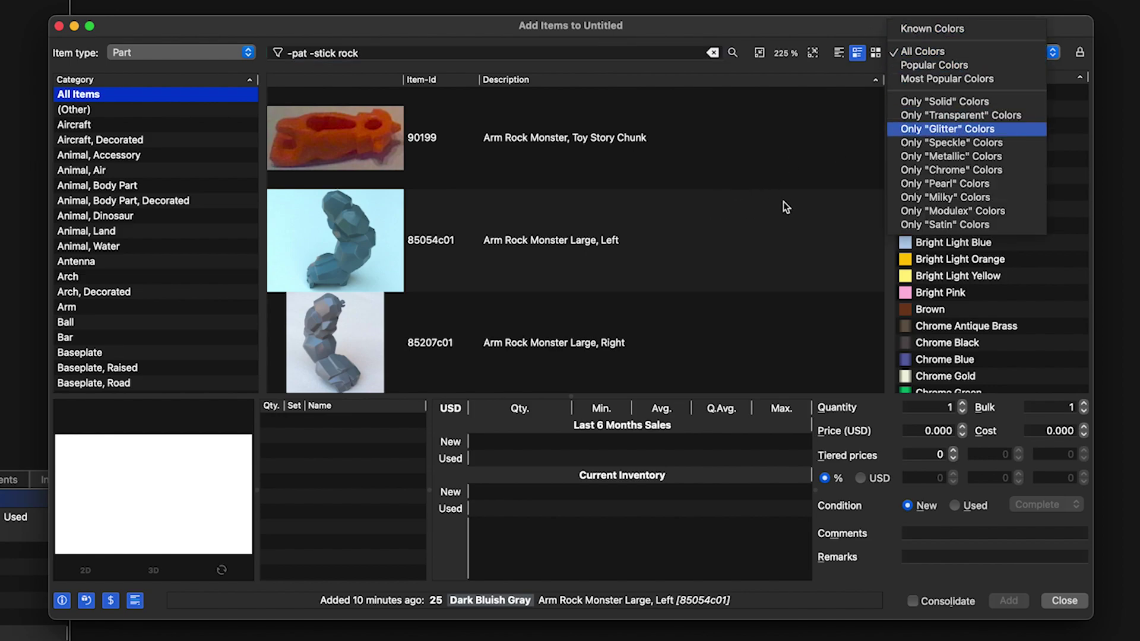
click(855, 26)
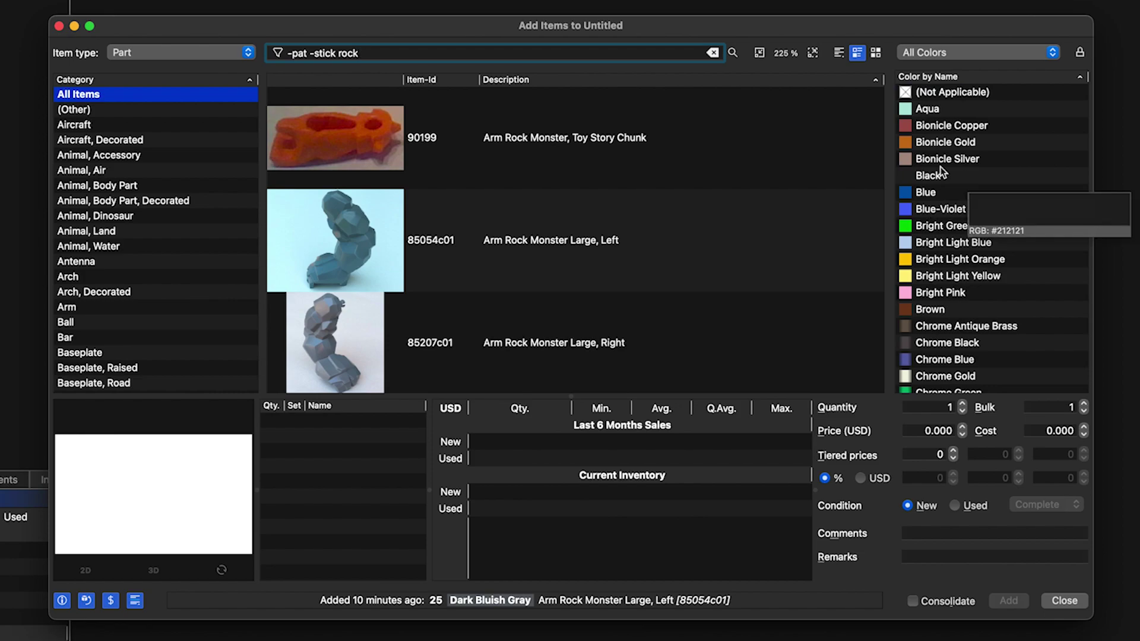
mouse_move(982, 172)
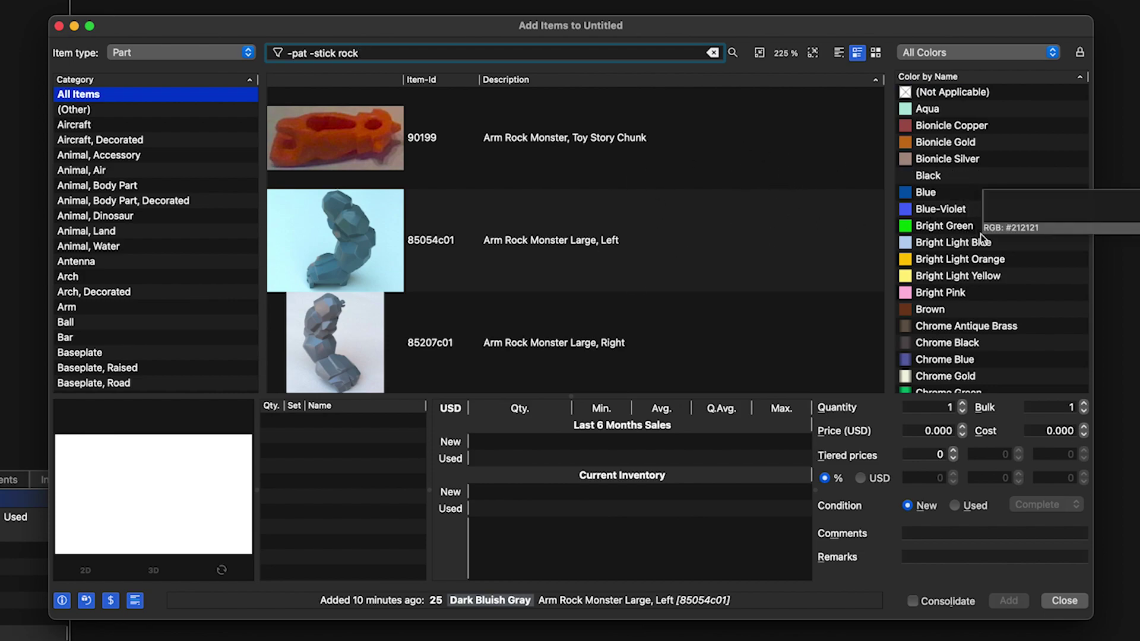
click(985, 188)
Step: Move the colour choice to Dark Bluish Gray and show only parts available in it
scroll(985, 190, down, 1)
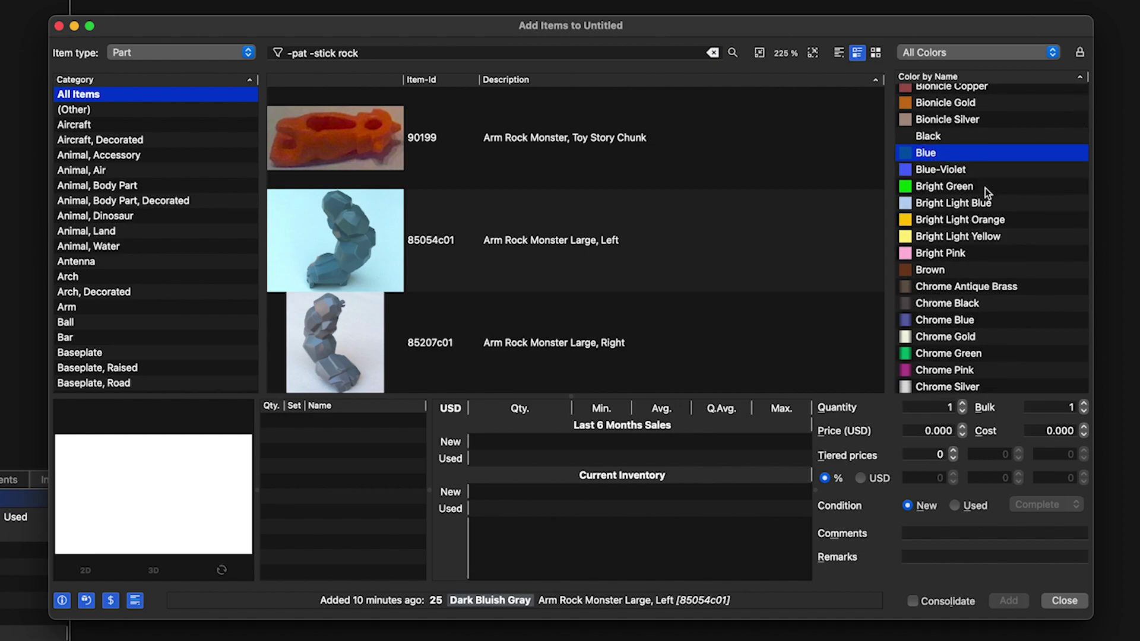
scroll(986, 187, down, 10)
scroll(985, 187, up, 12)
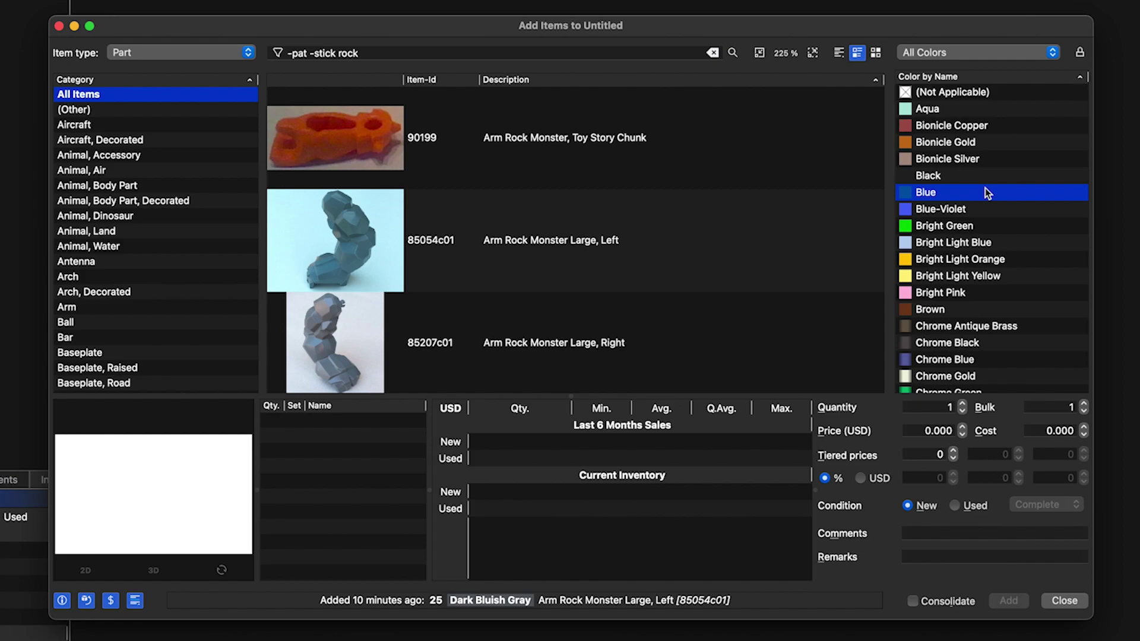
key(d)
key(Down)
key(Down)
key(Down)
key(Down)
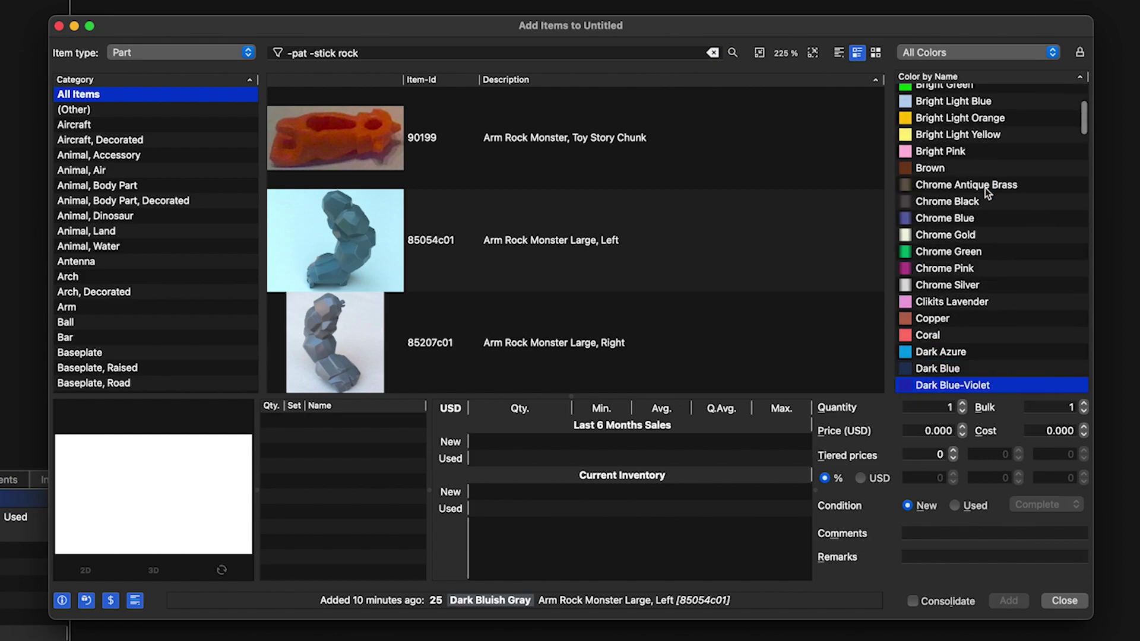
key(Up)
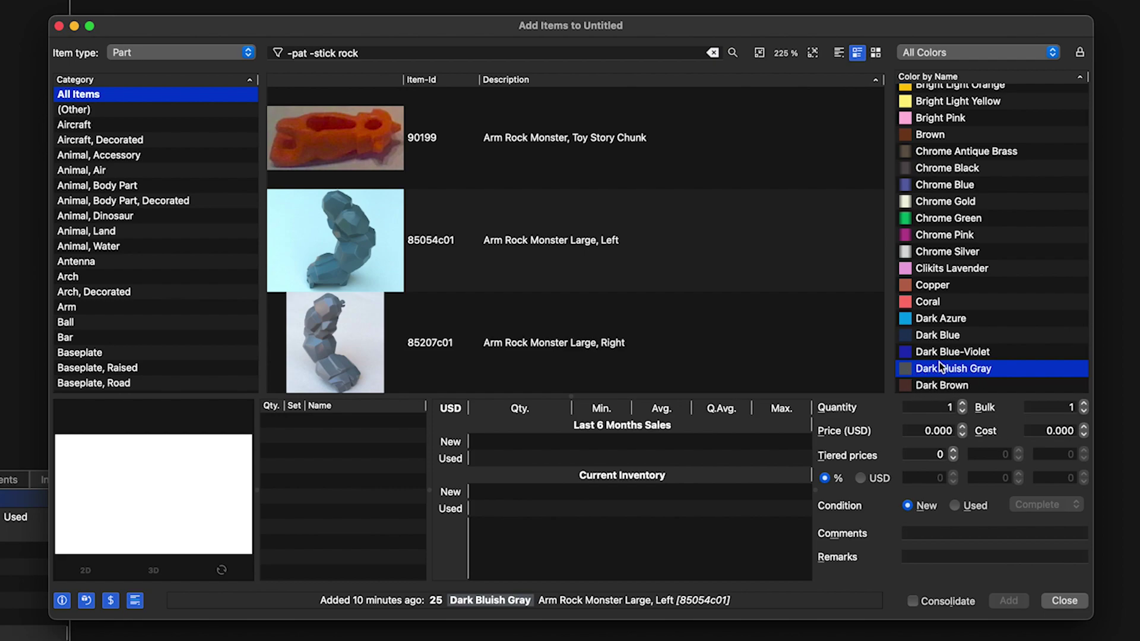
click(1081, 55)
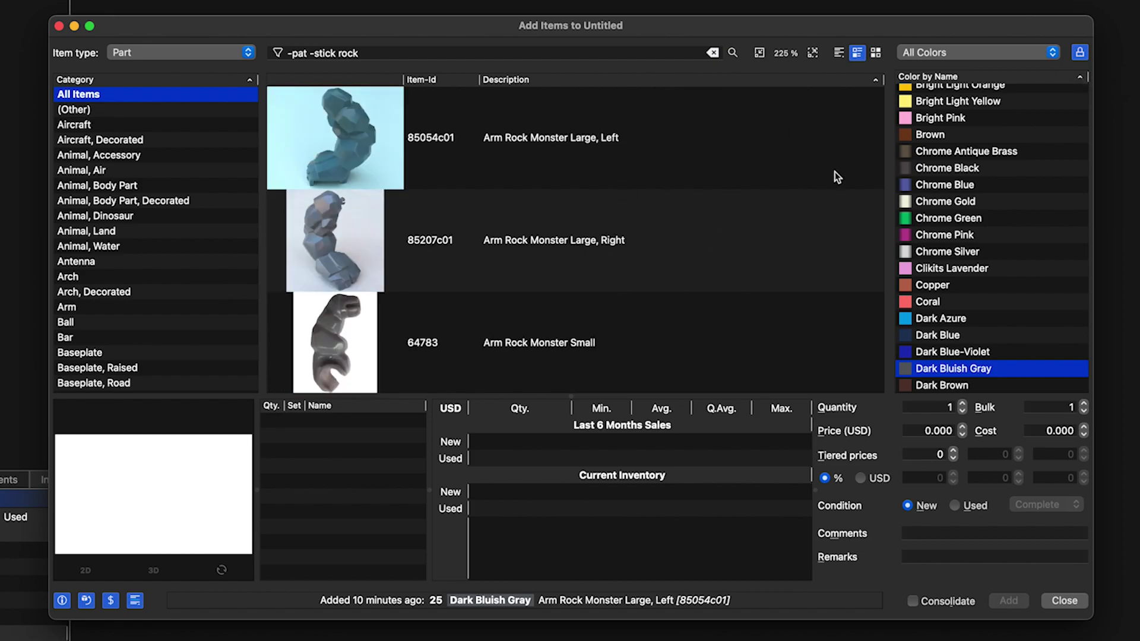
Step: Scroll the Dark Bluish Gray rock results and select Rock Panel 2 x 4 x 6
scroll(826, 130, down, 5)
scroll(730, 152, down, 10)
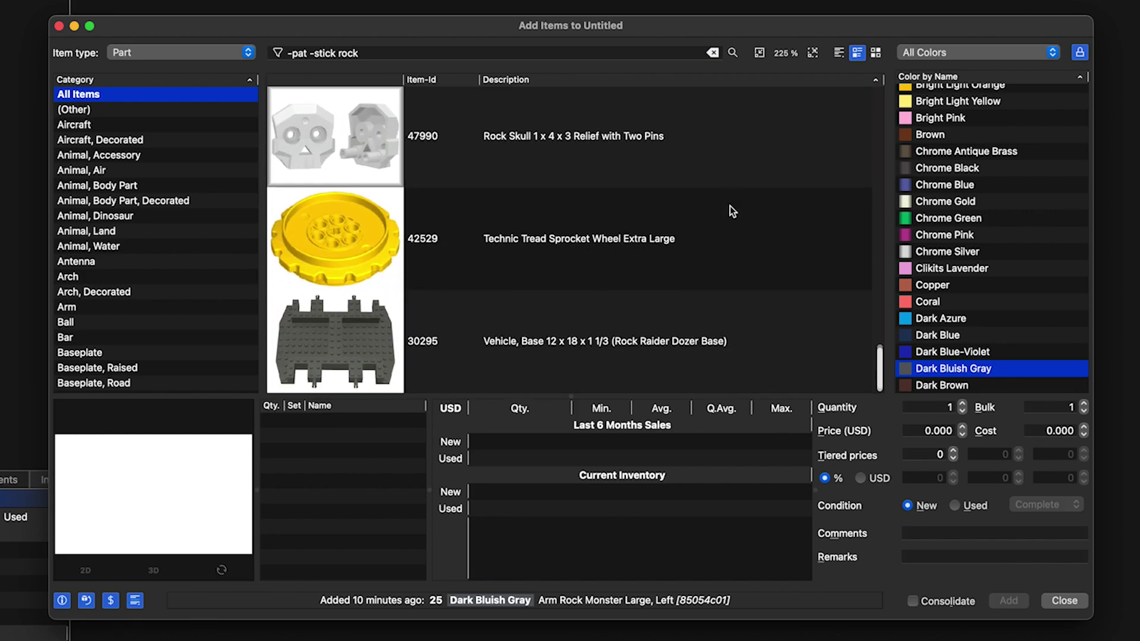
scroll(729, 205, up, 15)
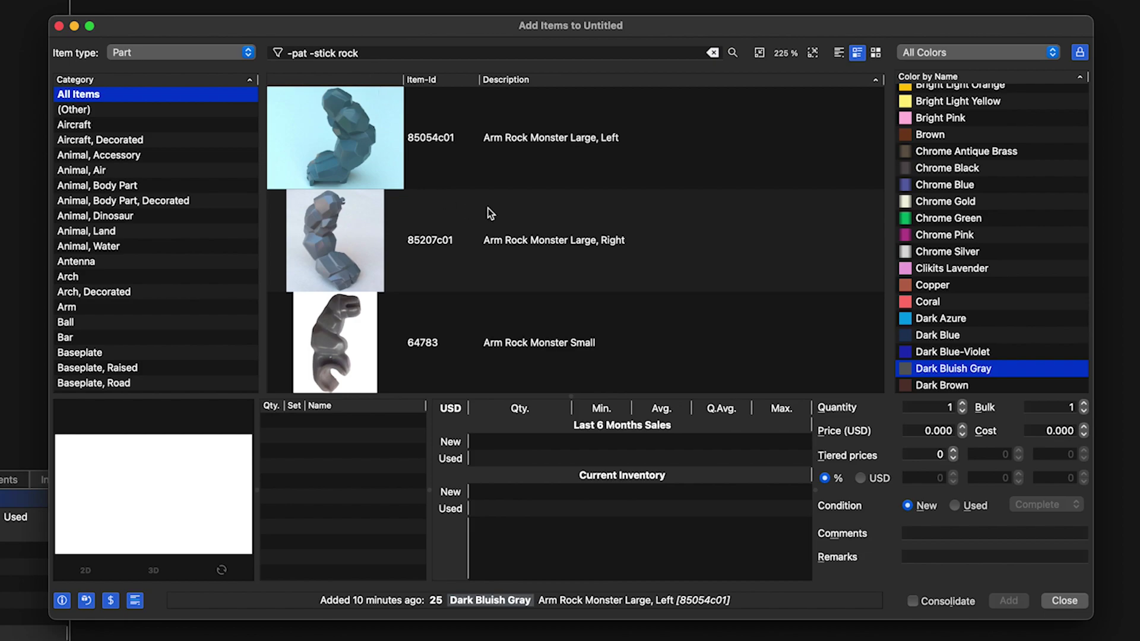
scroll(488, 211, down, 10)
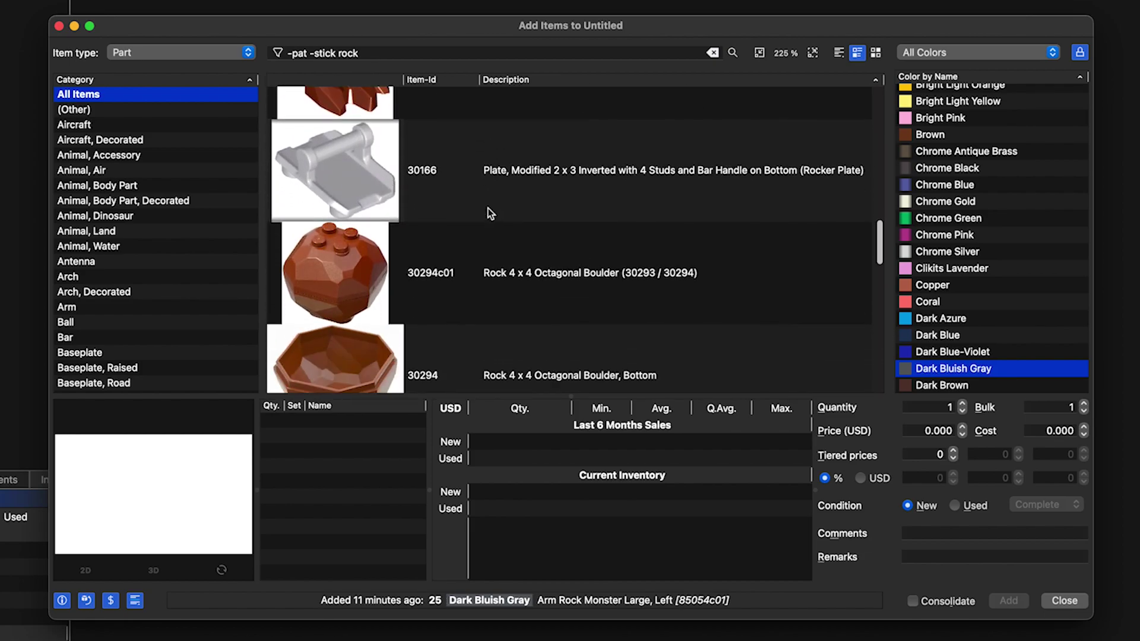
scroll(487, 211, down, 8)
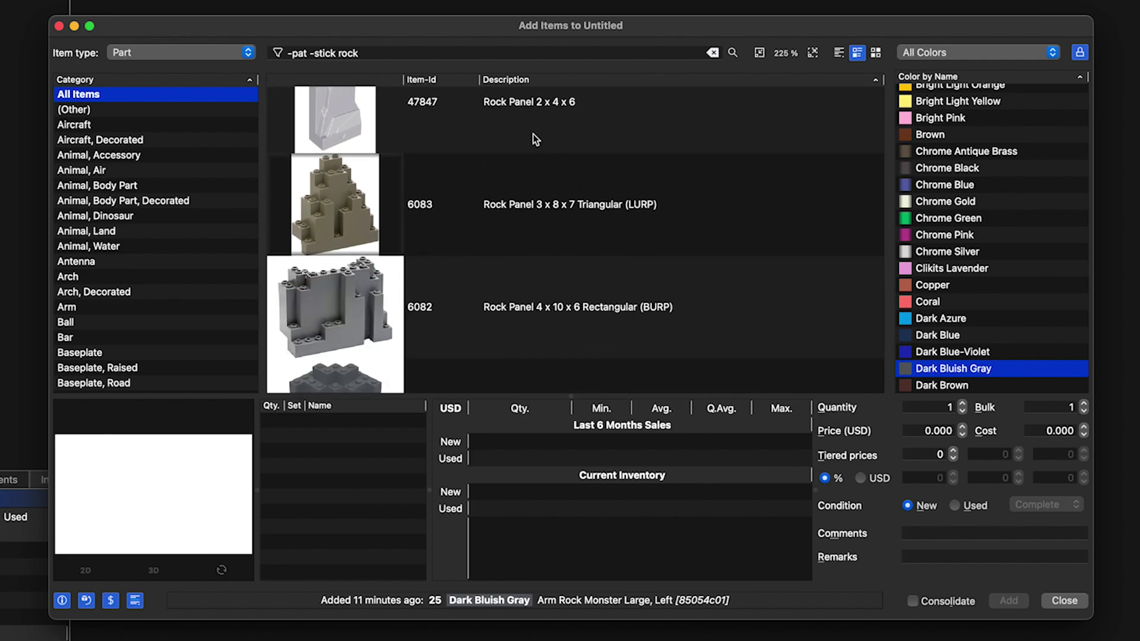
click(533, 135)
Step: Review Rock Panel 2 x 4 x 6 (47847)'s sets and price-guide figures, then go to Quantity
scroll(619, 200, up, 3)
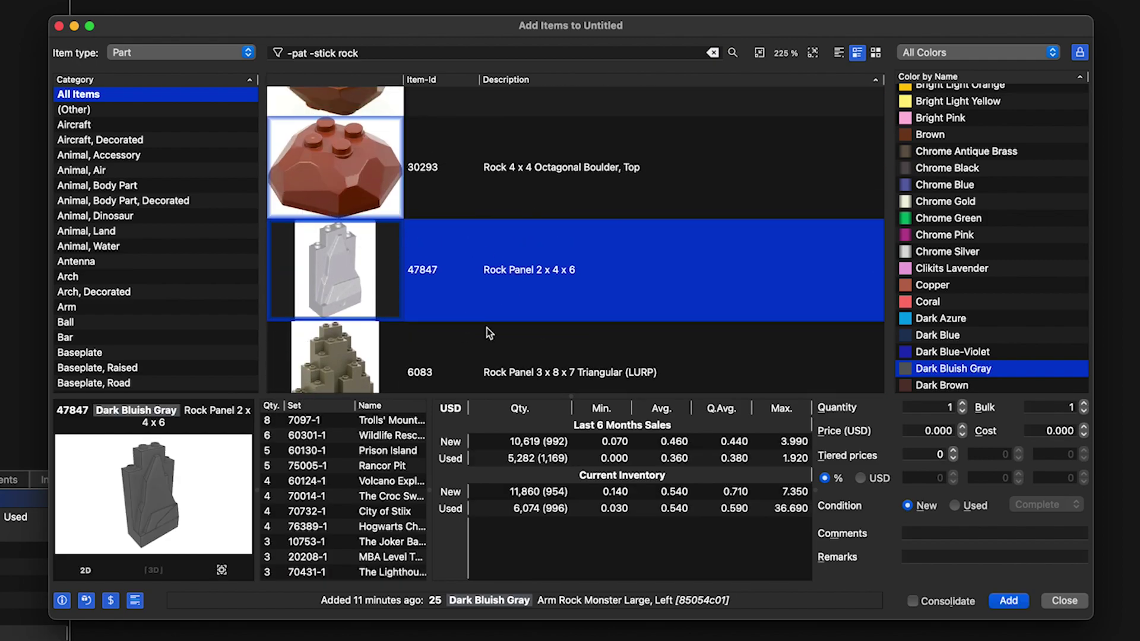
mouse_move(554, 293)
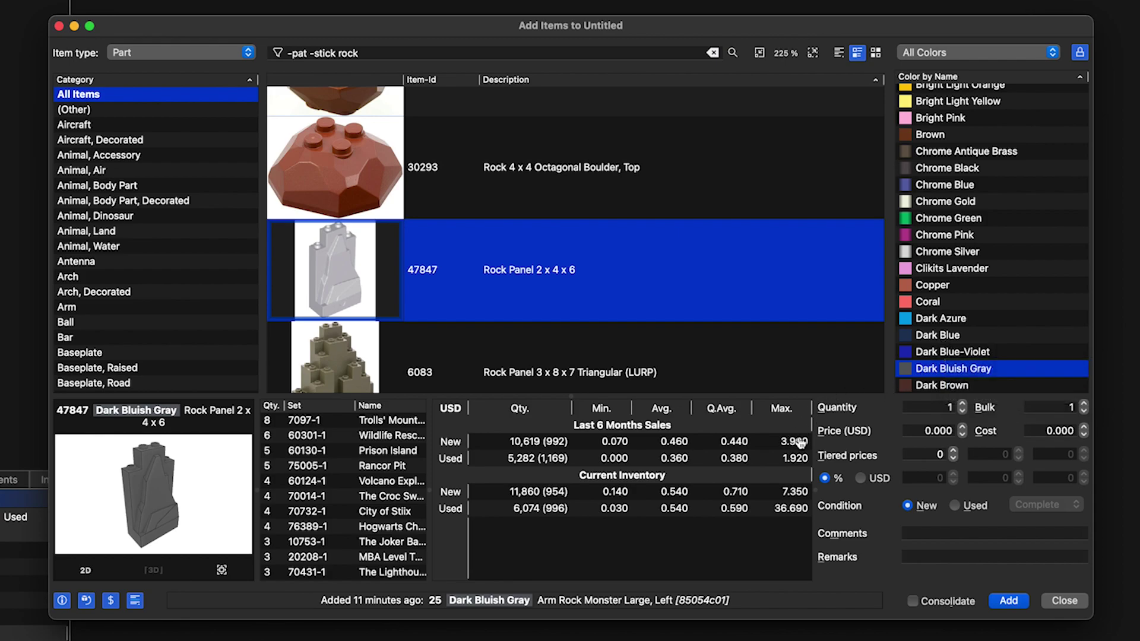
key(Tab)
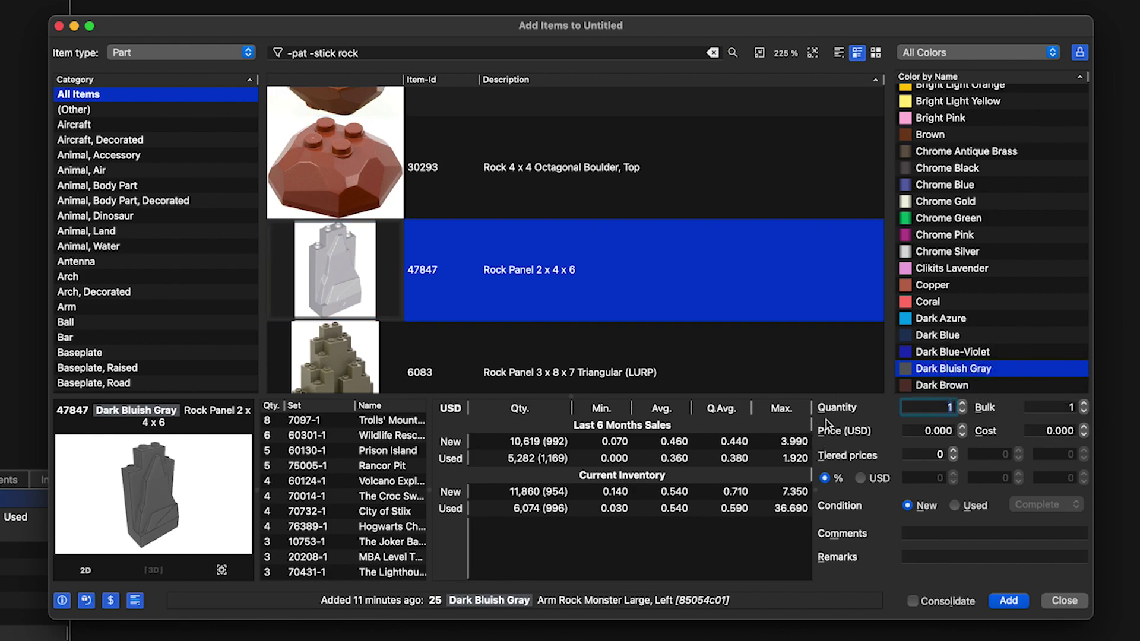
Step: Set quantity 25, bulk 5, condition Used and remark D1231, then add the lot
text(25)
key(Tab)
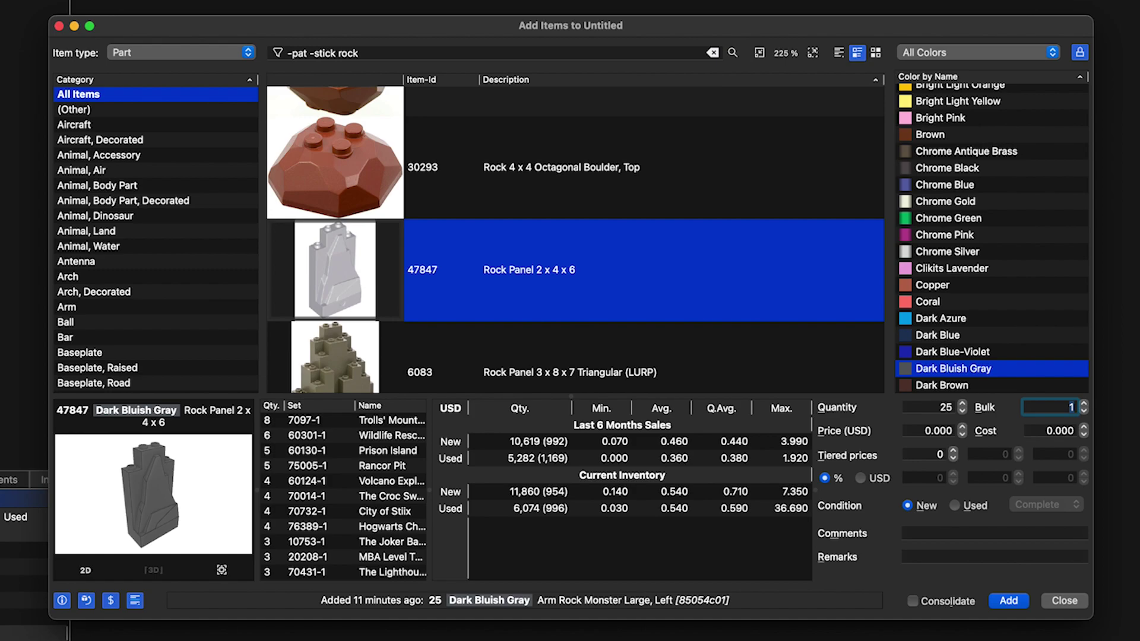
text(5)
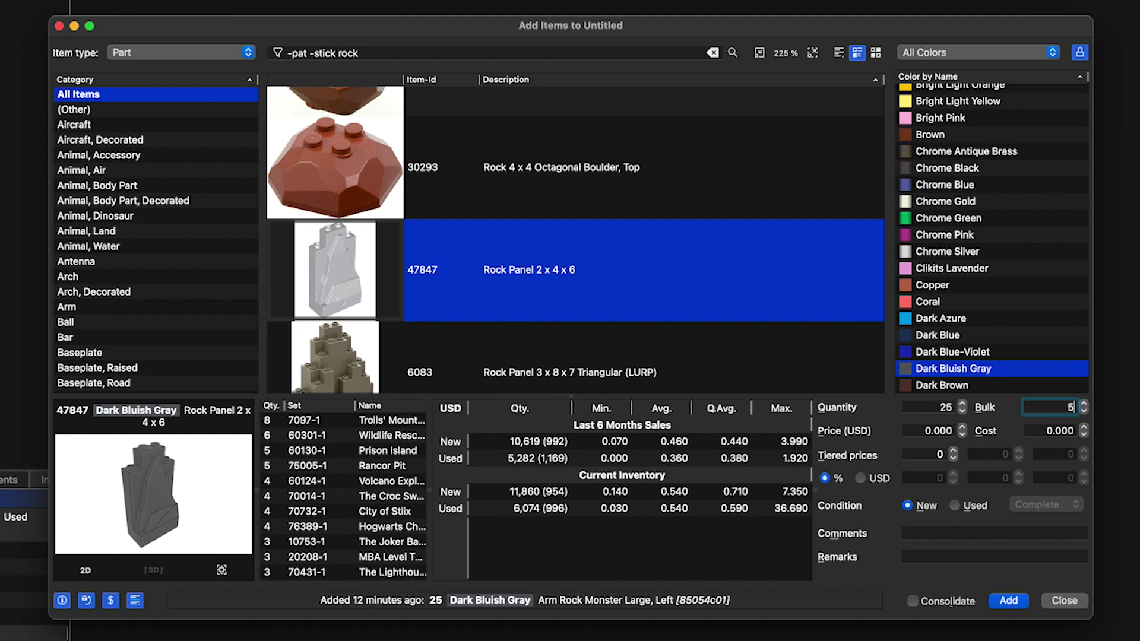
key(alt+u)
key(alt+r)
text(D)
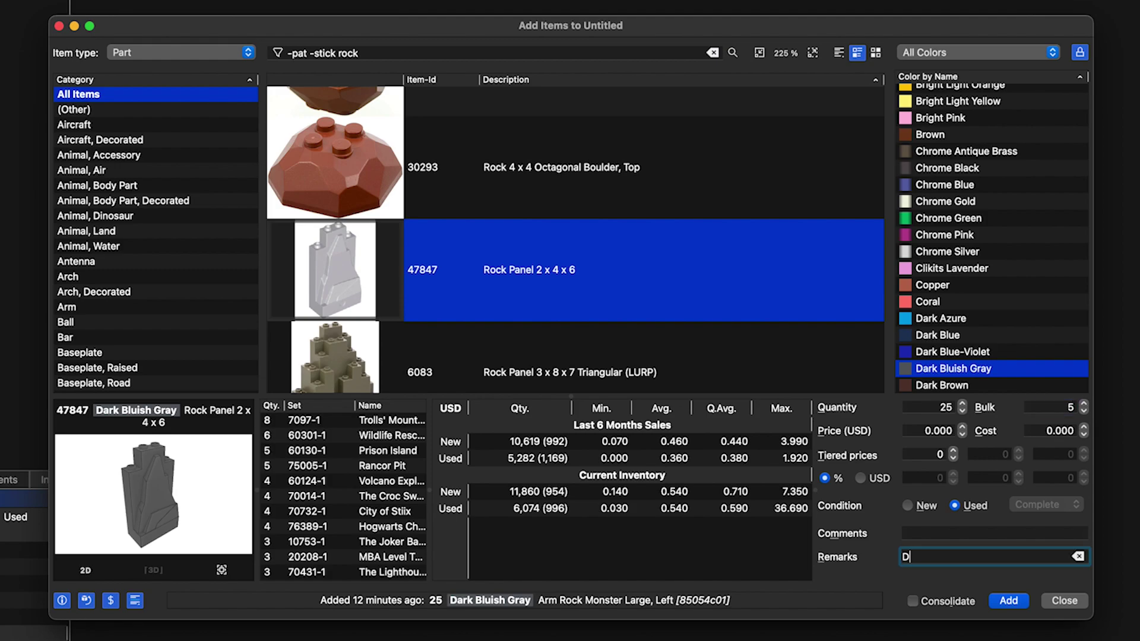
text(1231)
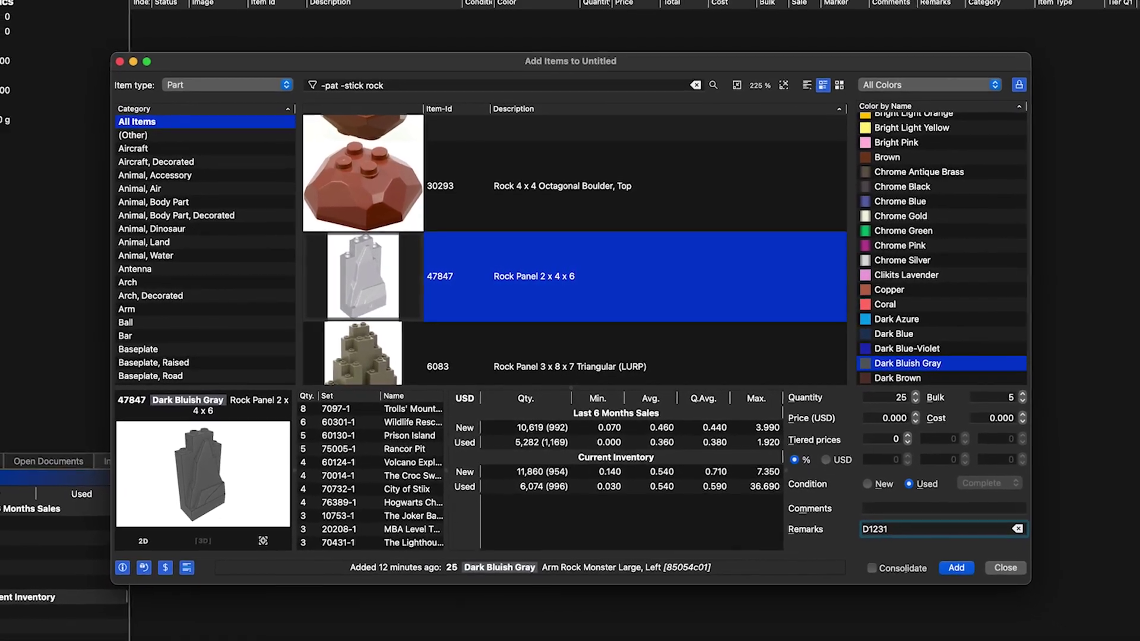
key(Return)
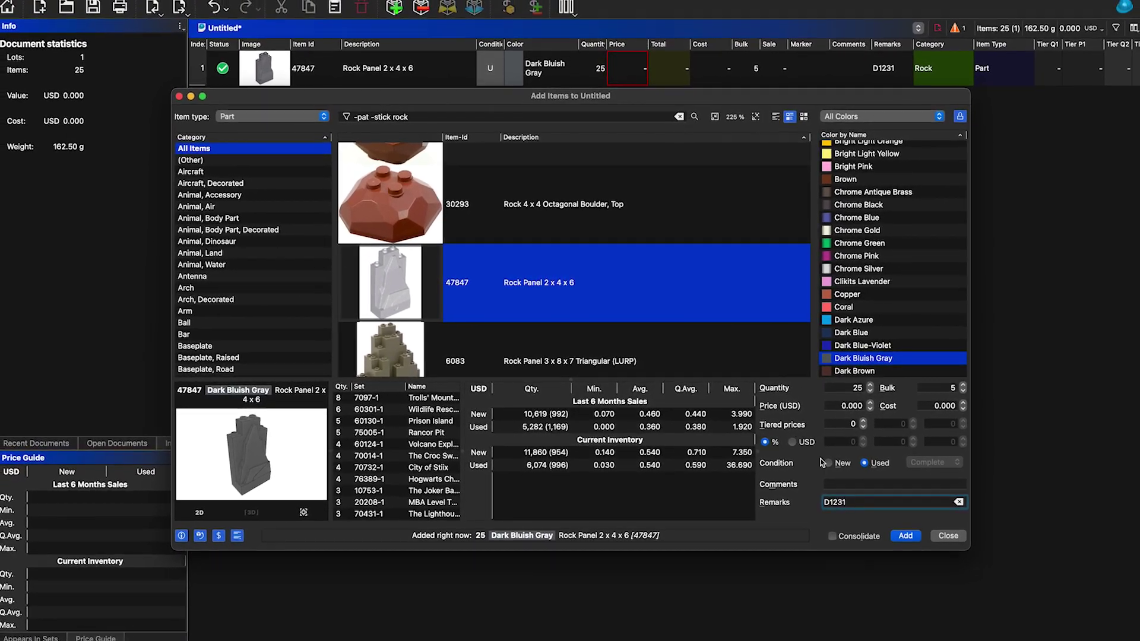
Step: Close Add Items, inspect the new Rock Panel lot's details, and reopen Add Items
click(946, 537)
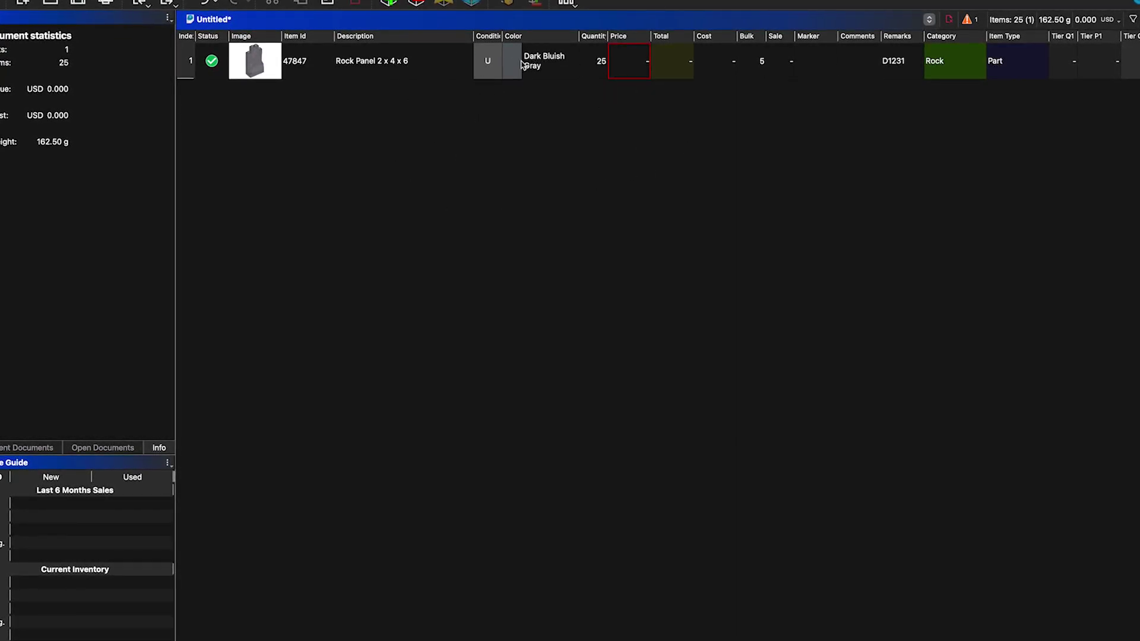
click(603, 62)
click(893, 61)
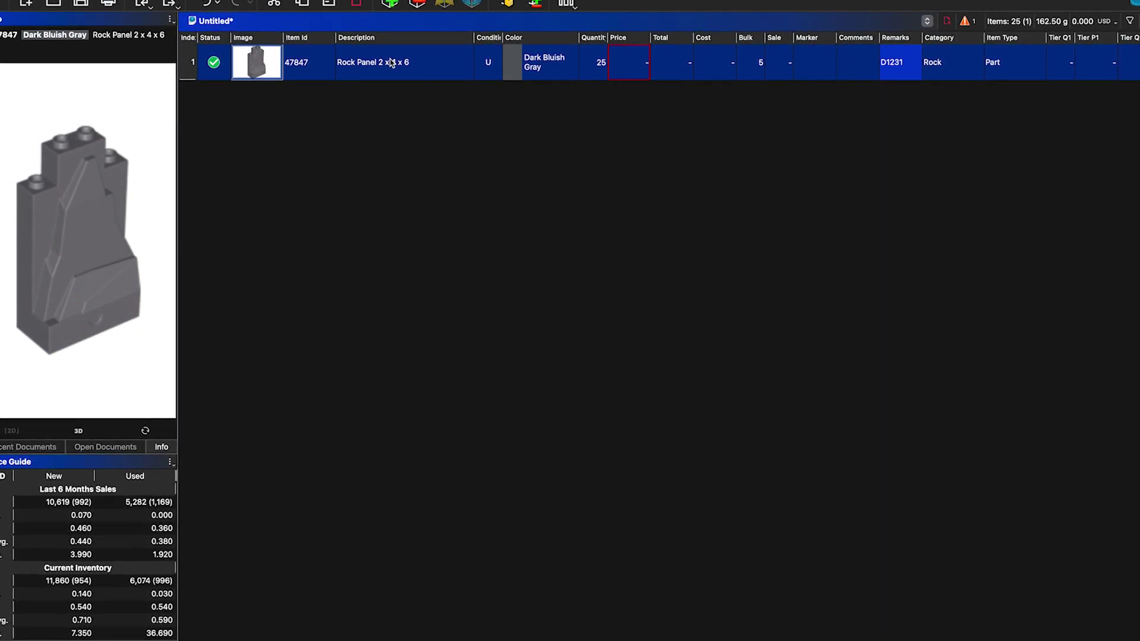
click(390, 4)
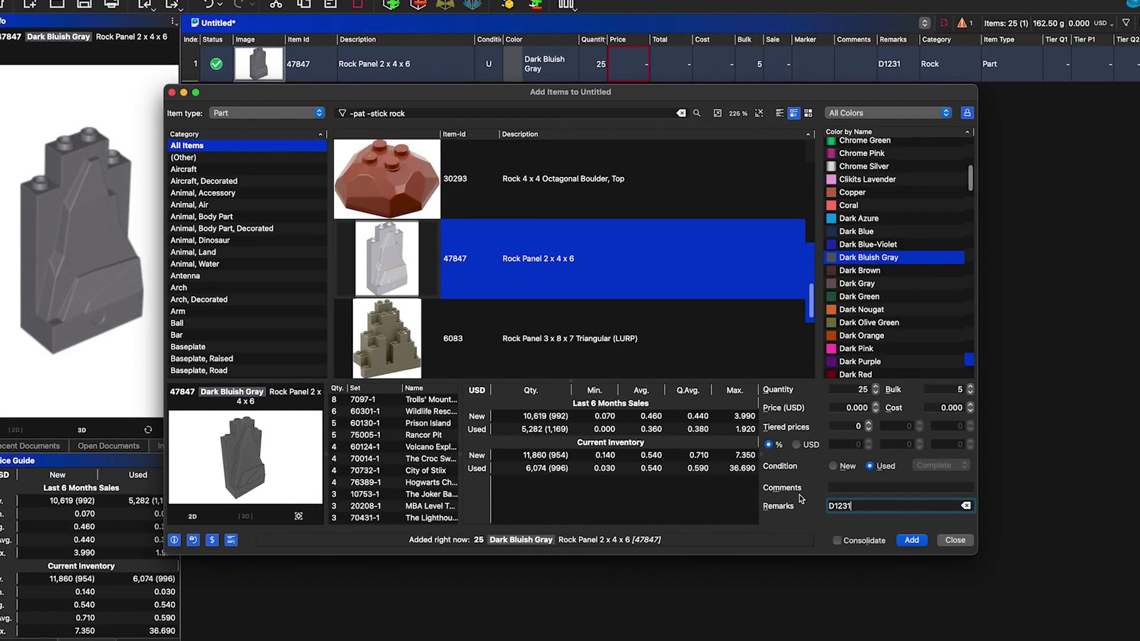
click(853, 390)
click(948, 389)
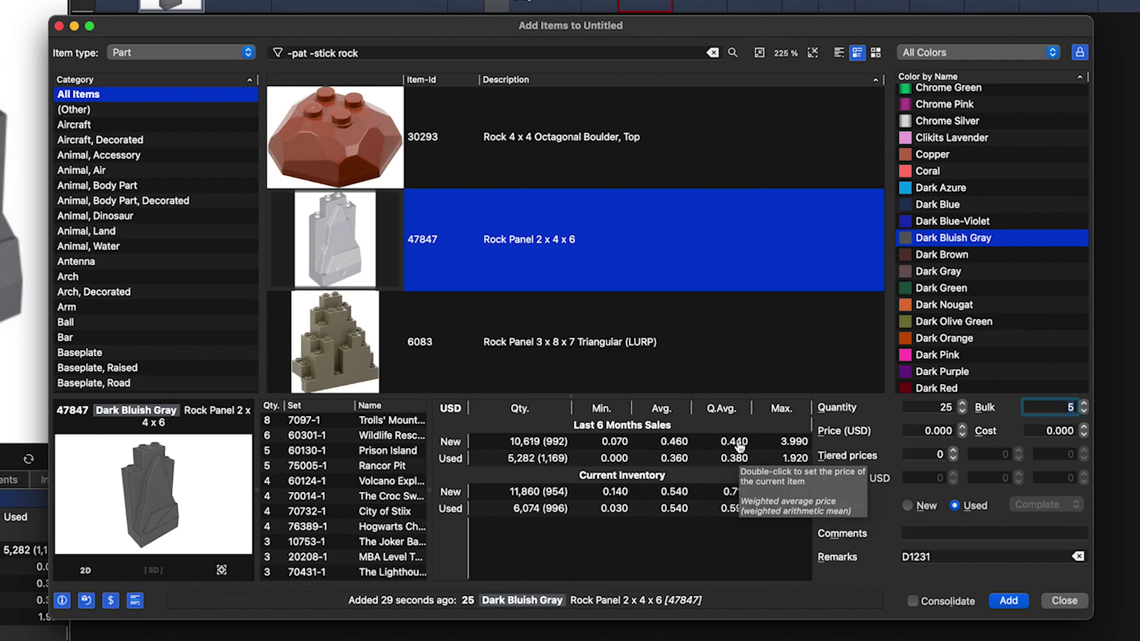
Step: Replace the filter with the quoted exact phrase "1 x 1" and scroll through the matches
click(369, 53)
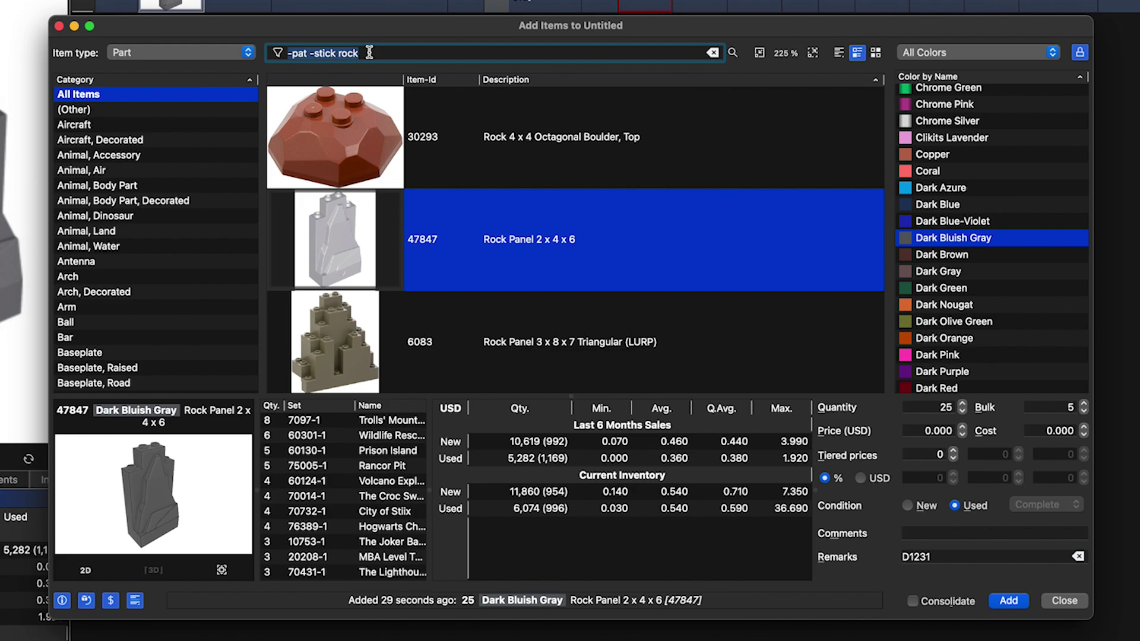
text(1 x 1)
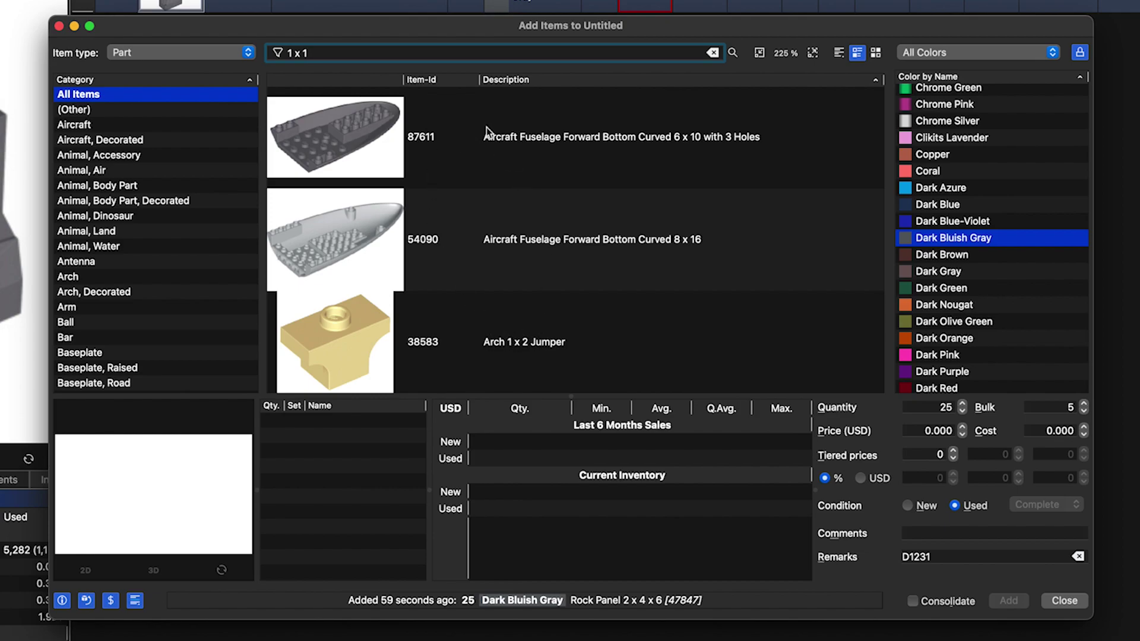
mouse_move(486, 128)
text(")
key(Left)
key(Left)
key(Left)
key(Left)
key(Left)
key(Left)
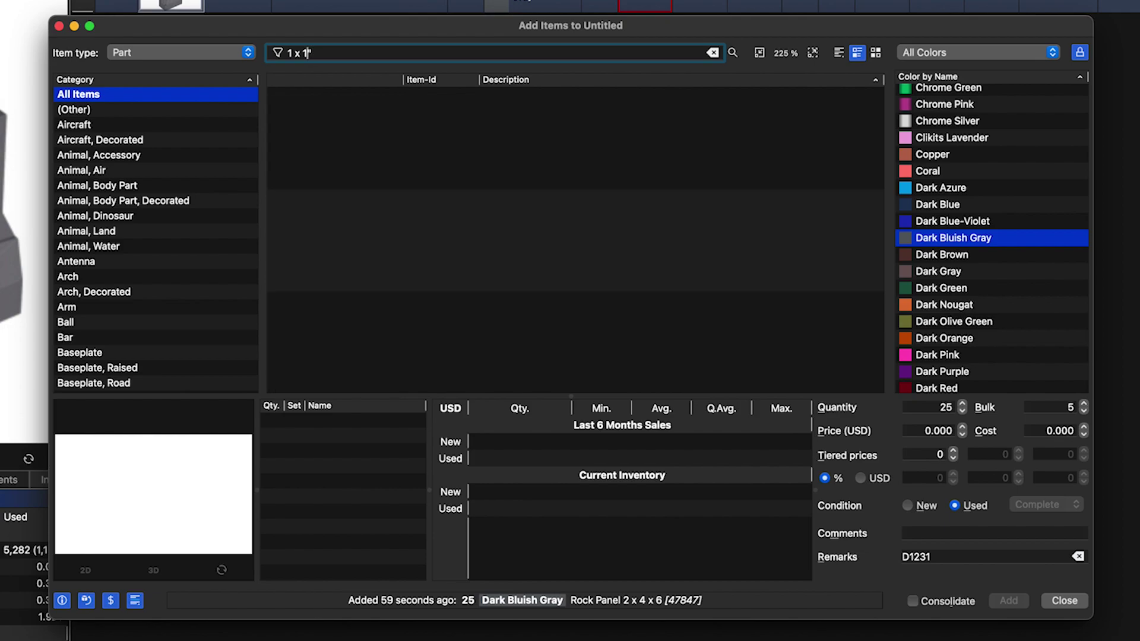
text(")
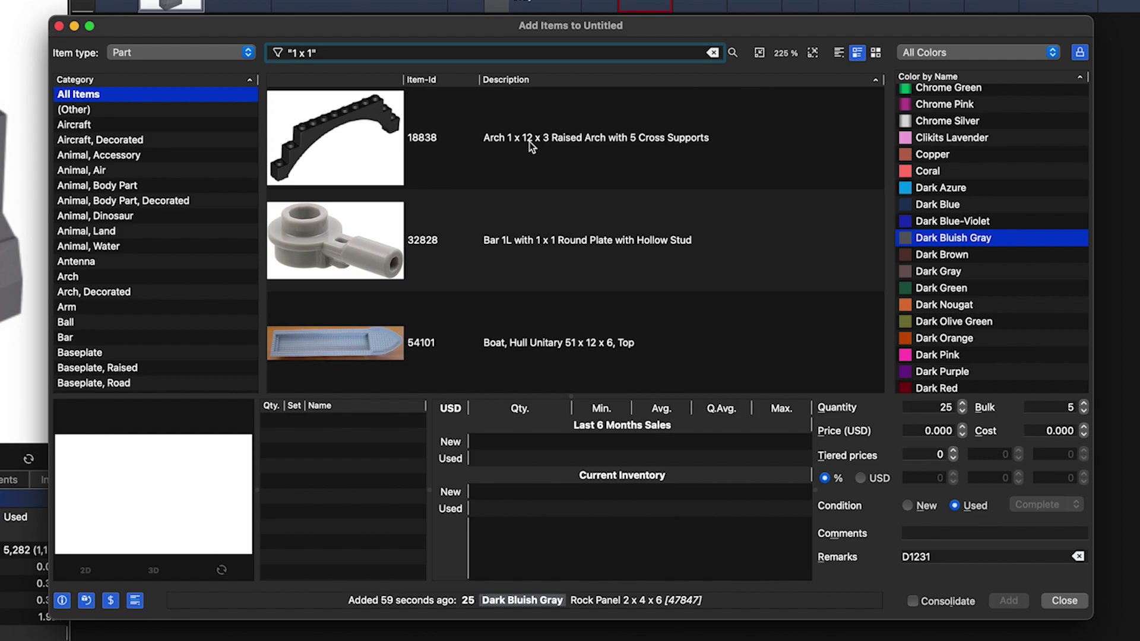
scroll(544, 173, down, 4)
scroll(544, 173, down, 2)
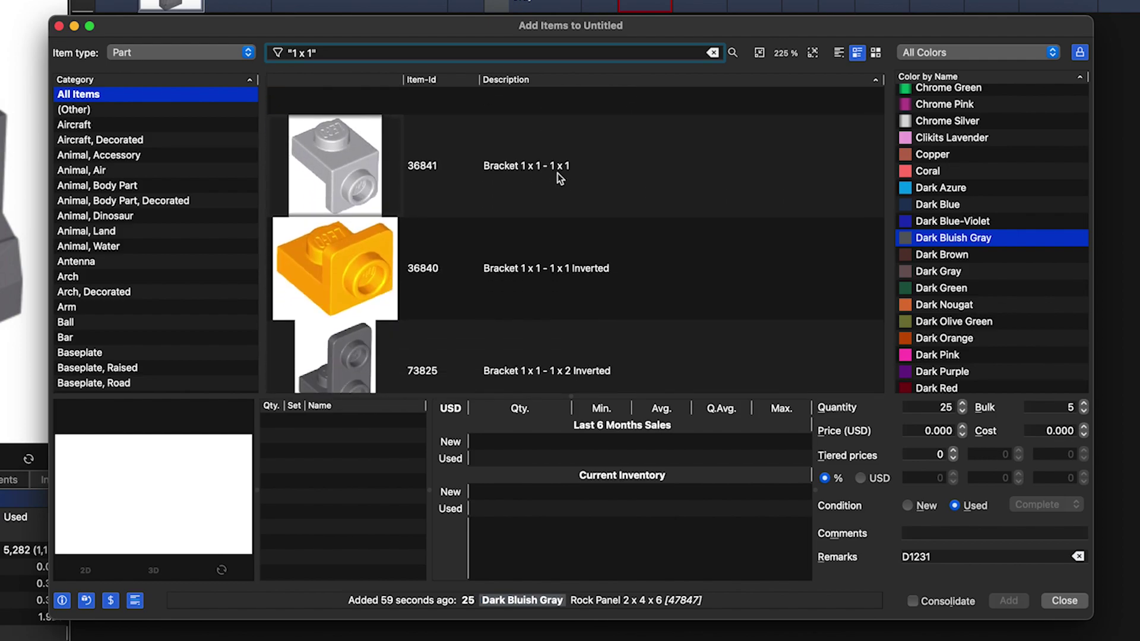
scroll(539, 175, up, 6)
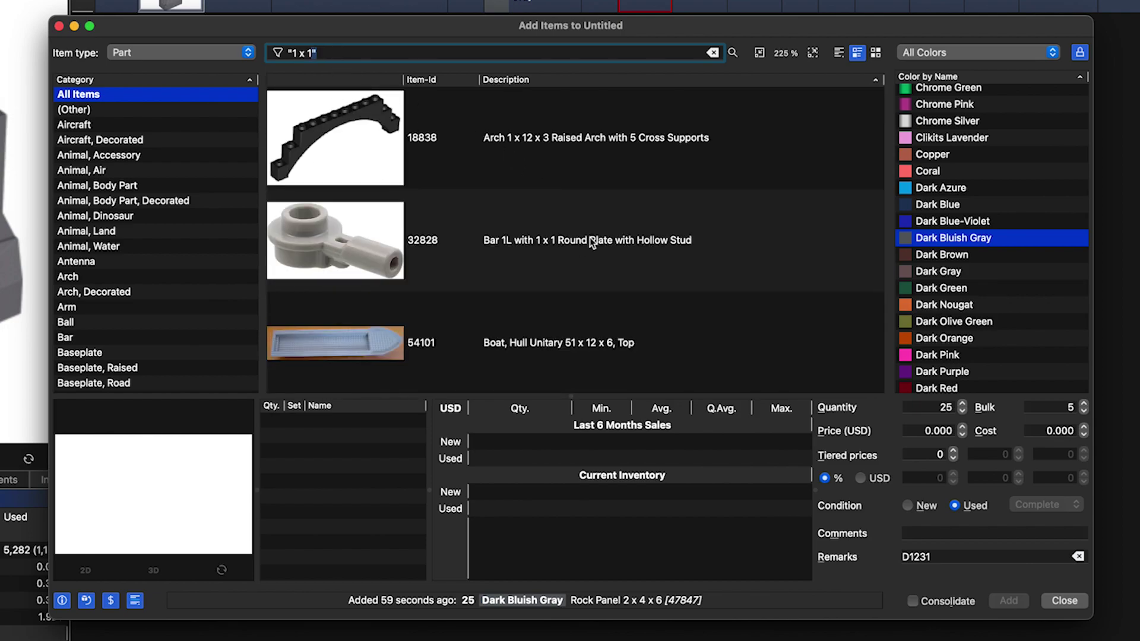
mouse_move(575, 144)
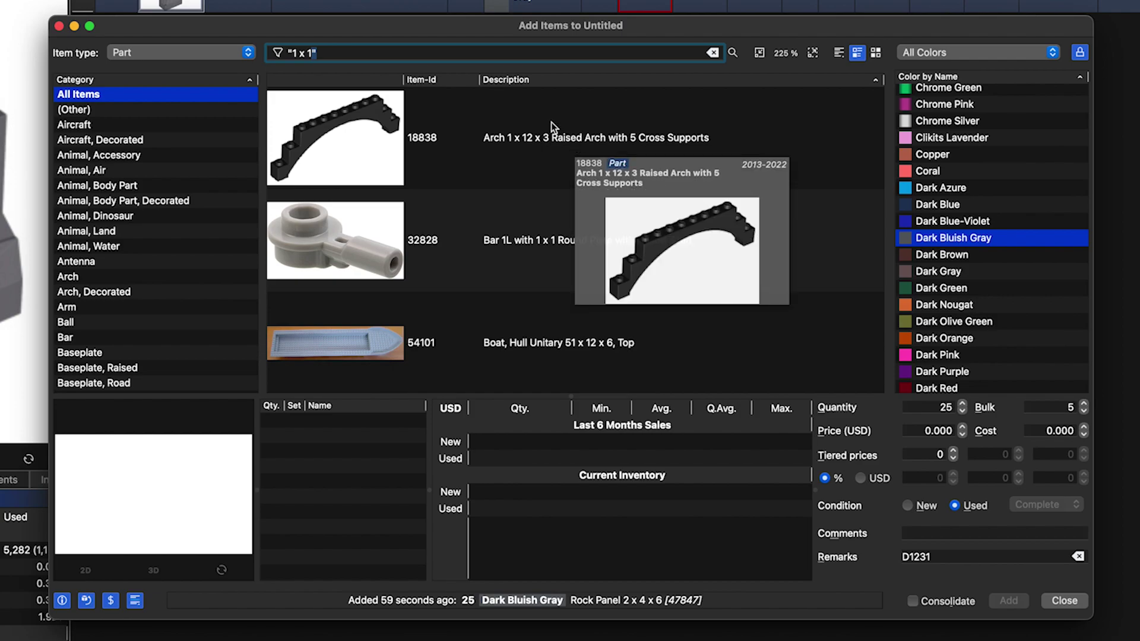
triple_click(366, 55)
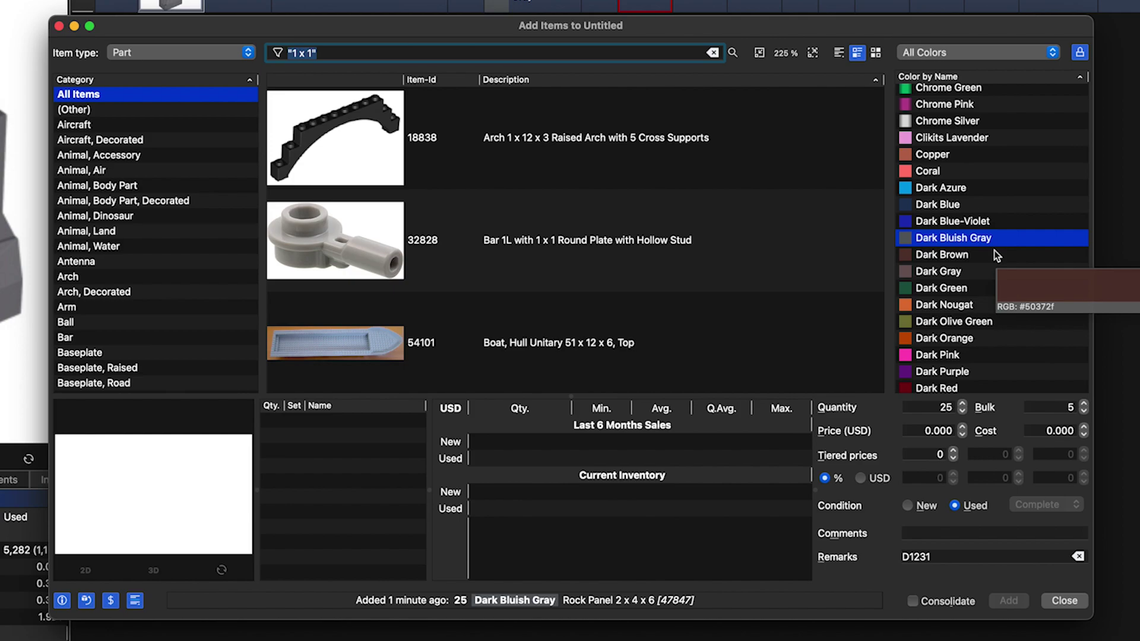
Step: Choose Dark Azure as the colour, narrowing the '1 x 1' results to bricks 2921, 4070 and 87087
click(975, 189)
scroll(981, 288, down, 2)
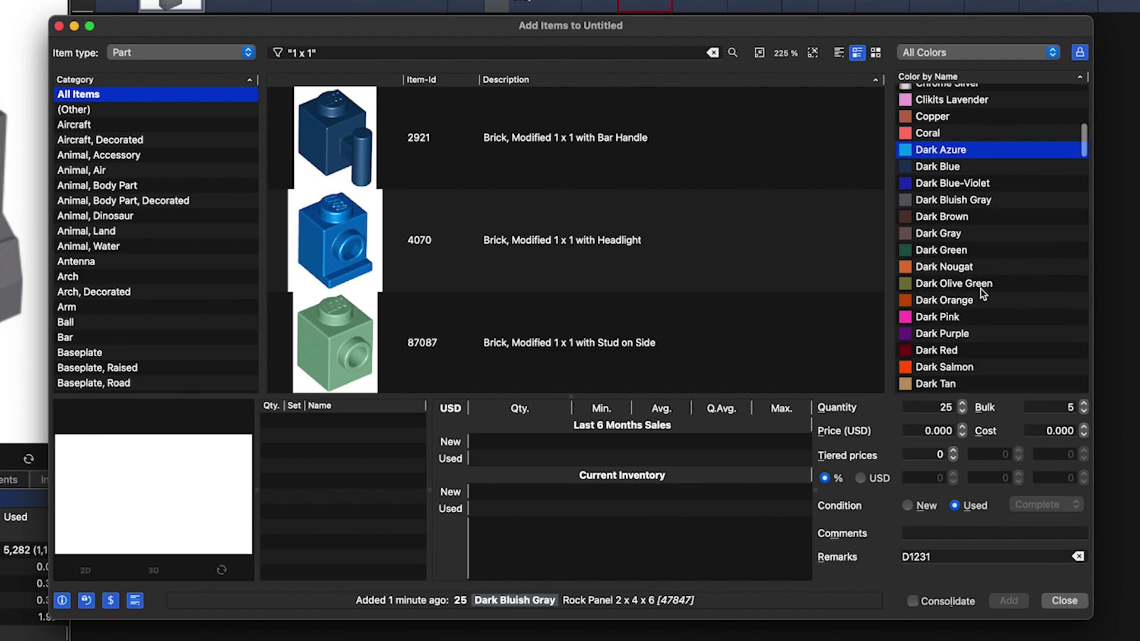
scroll(981, 288, down, 1)
click(941, 408)
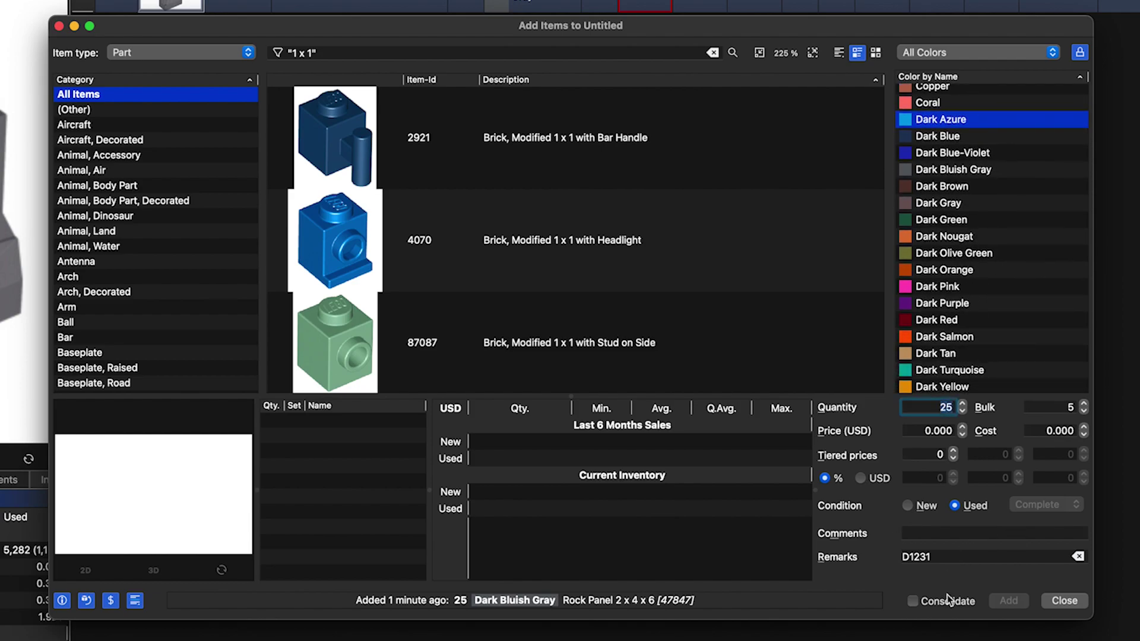